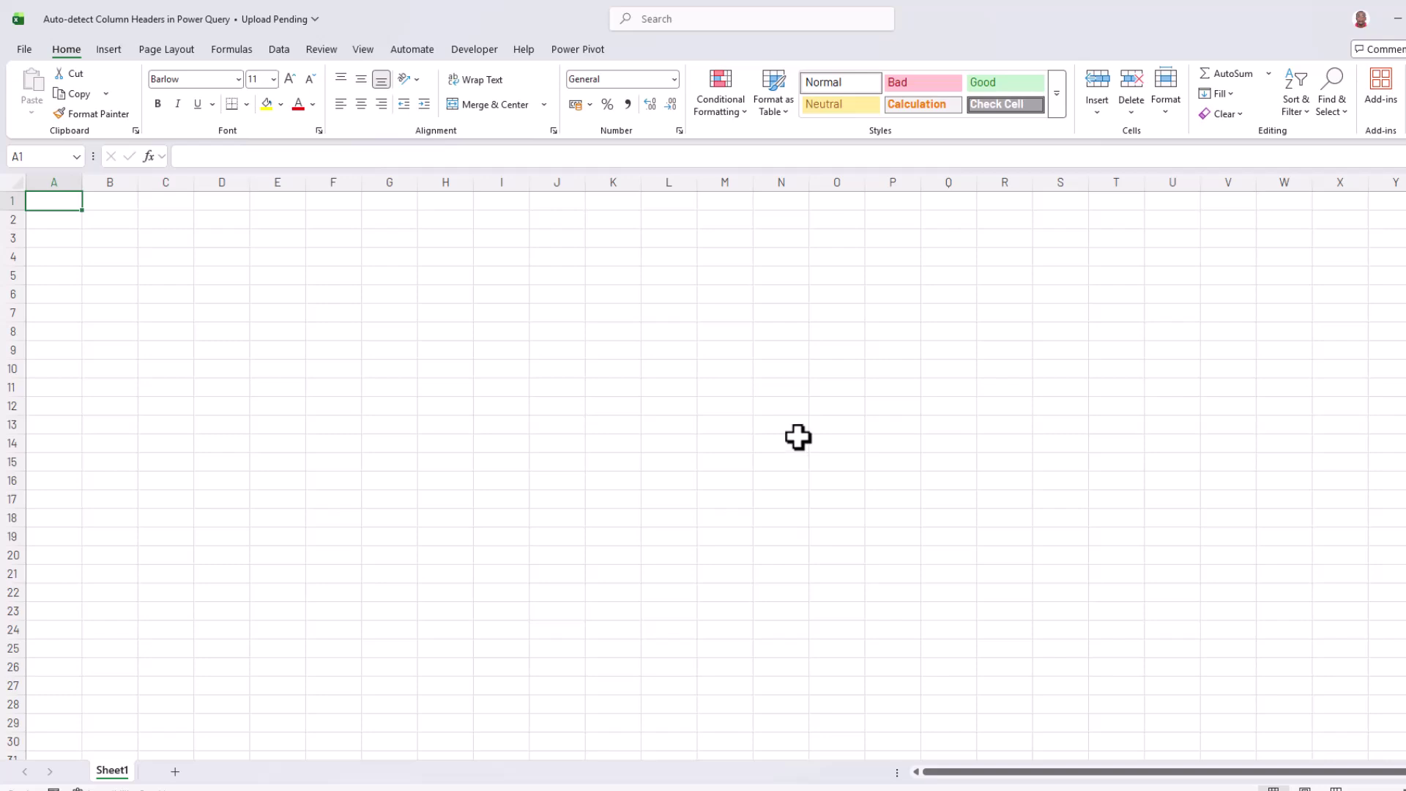
Step: Import the Regional Sales workbook from file and open the whole workbook, not a single sheet, for transformation in the Power Query Editor
click(279, 52)
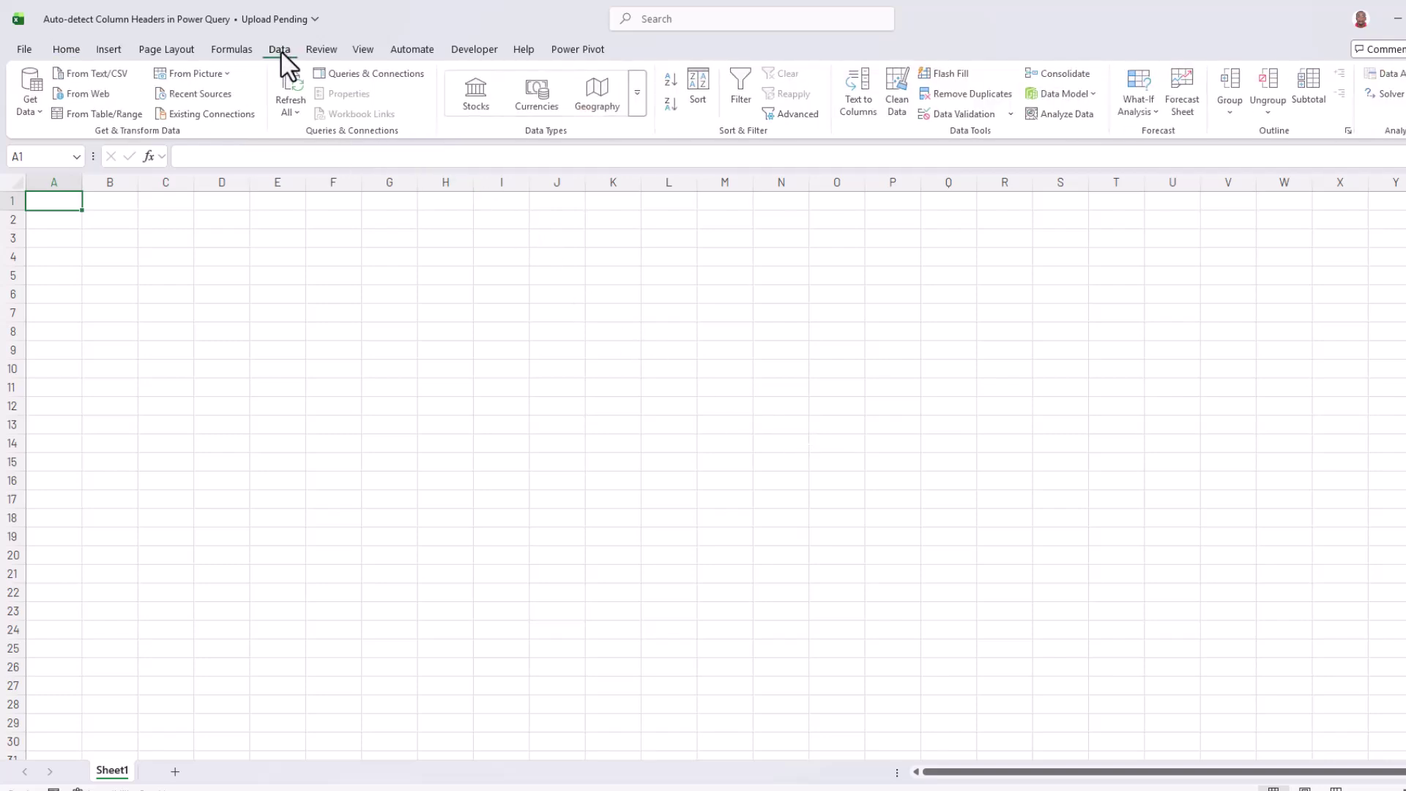
click(33, 111)
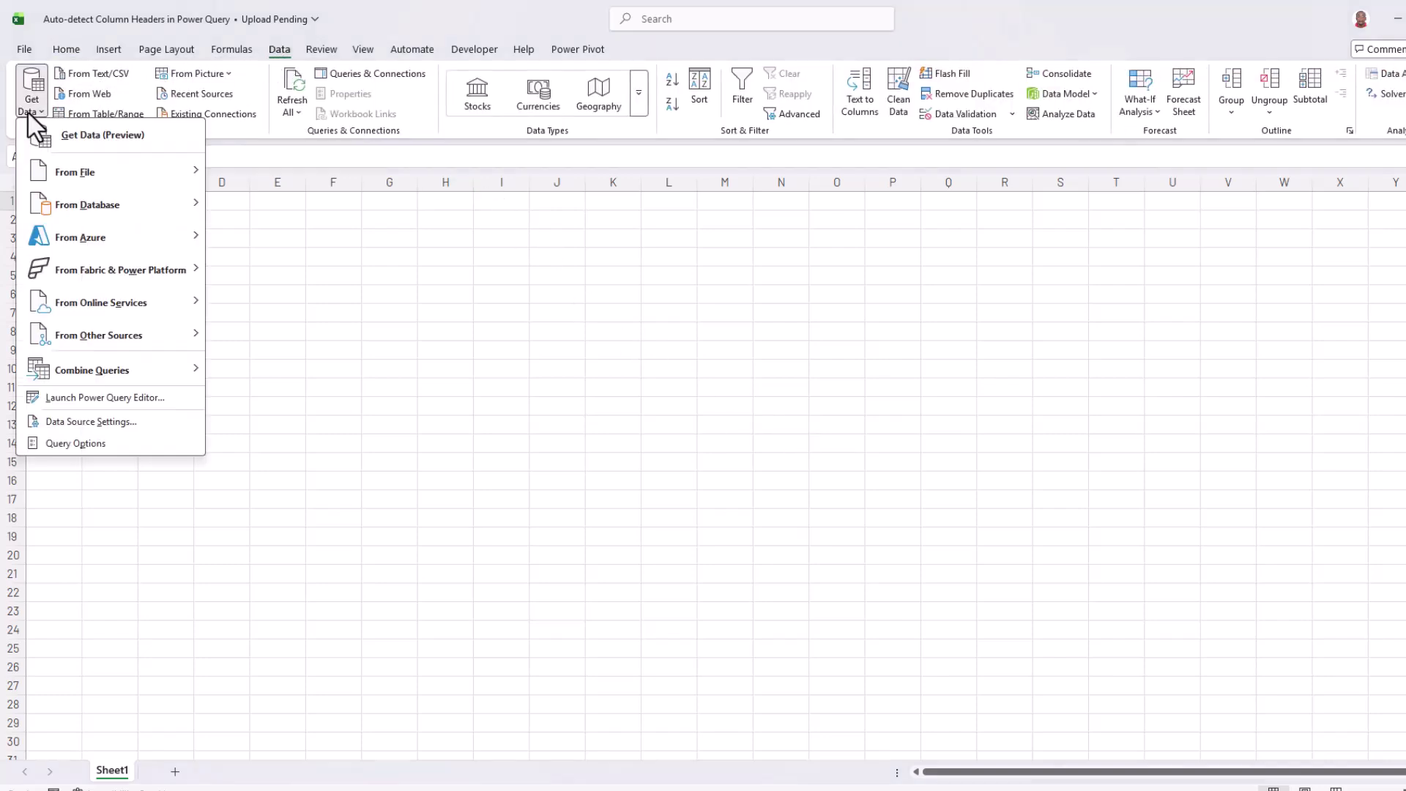
mouse_move(63, 170)
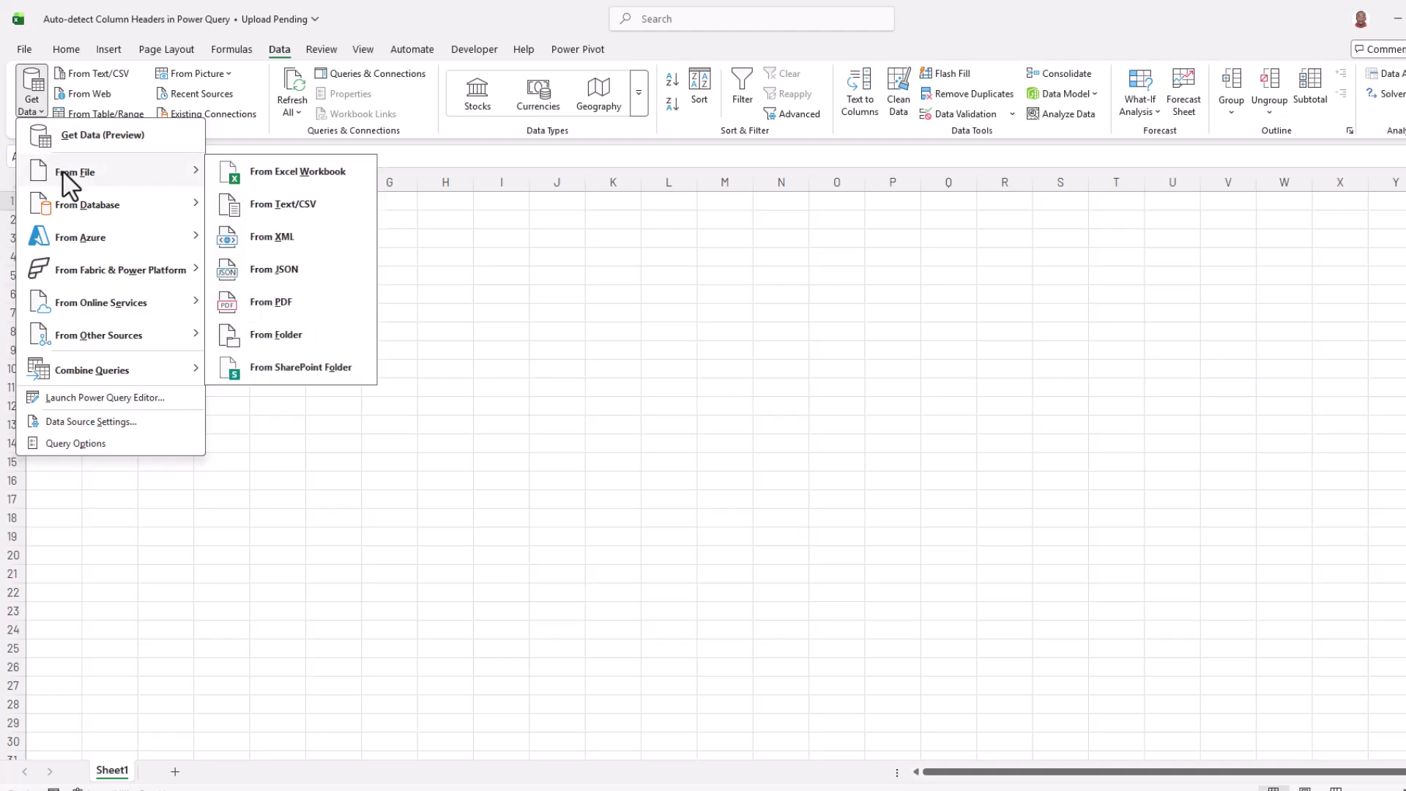
click(297, 174)
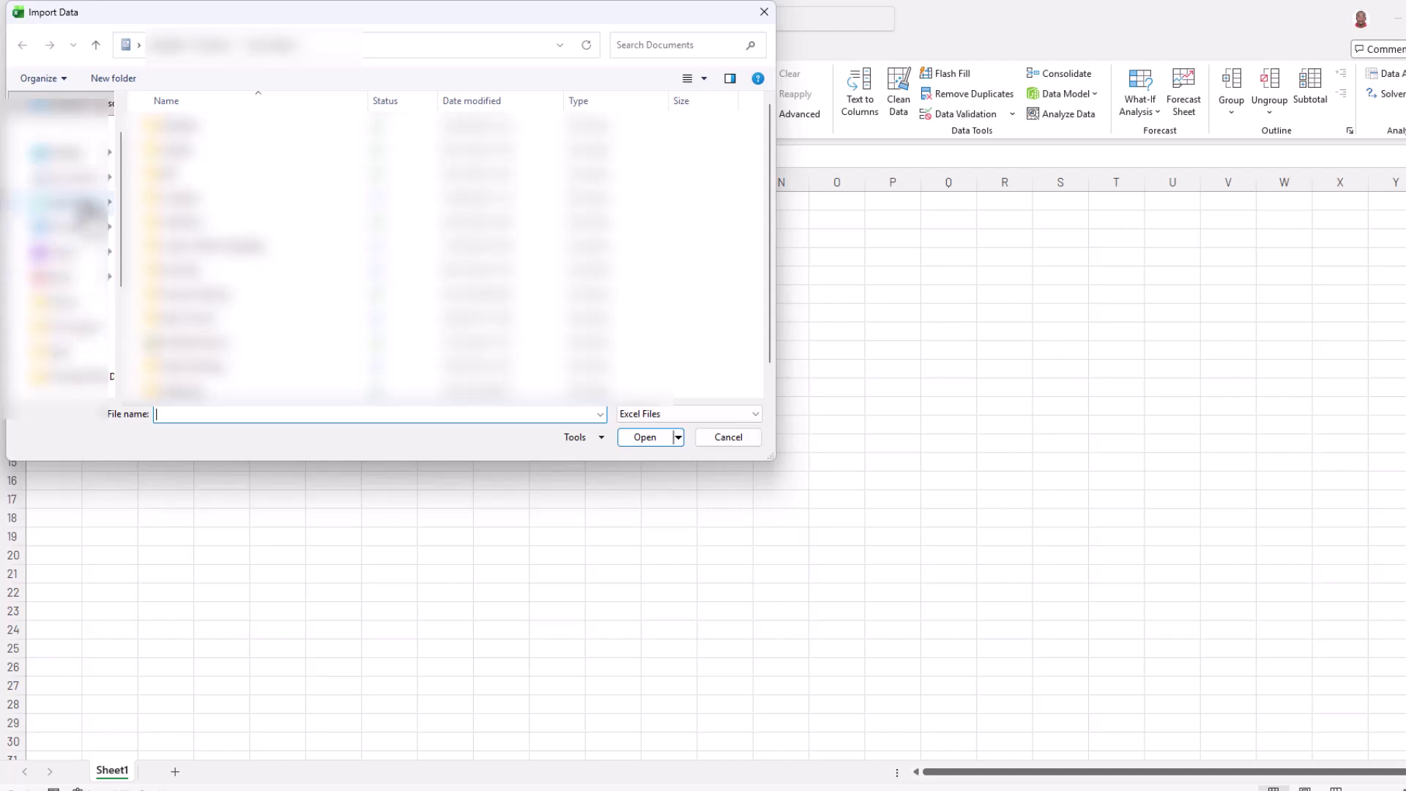
click(69, 176)
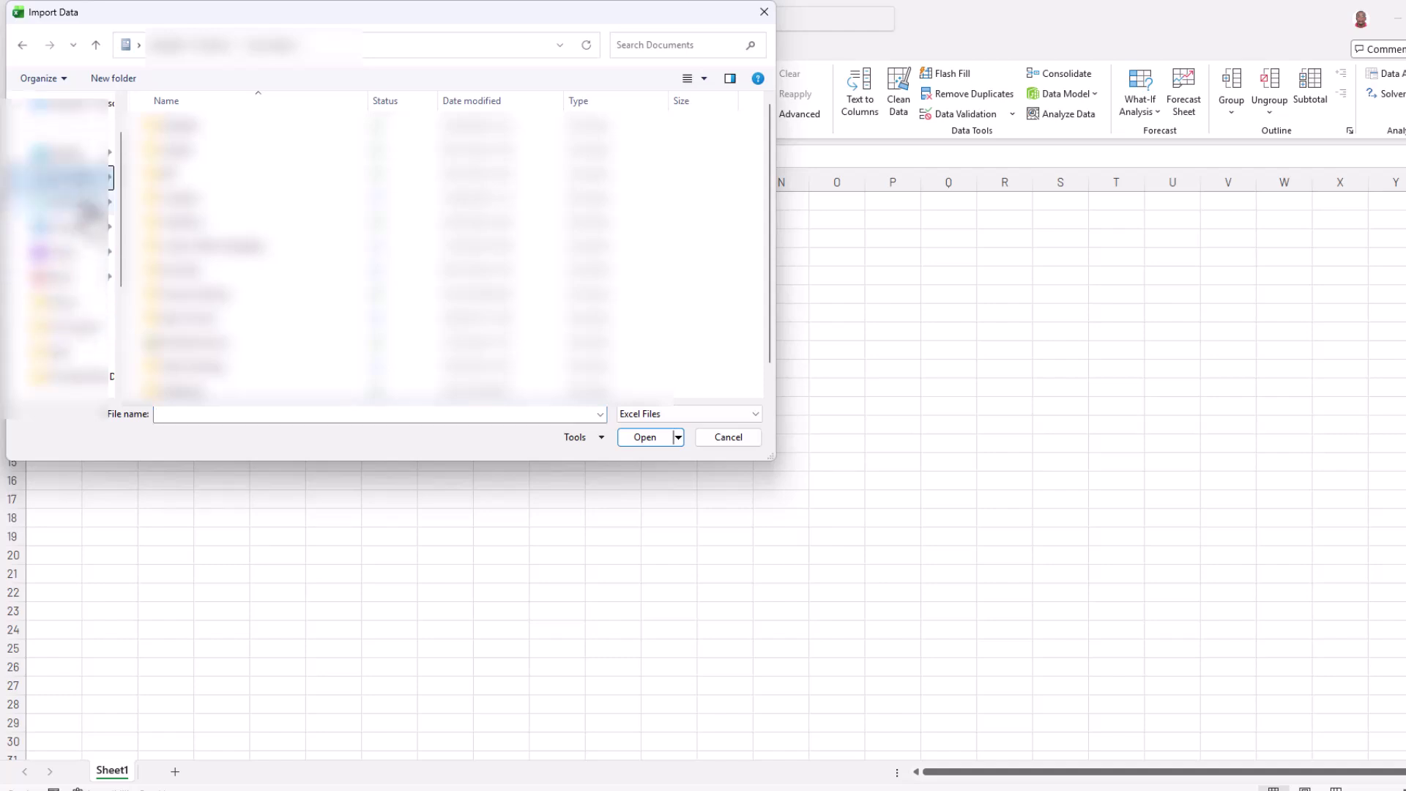
double_click(249, 256)
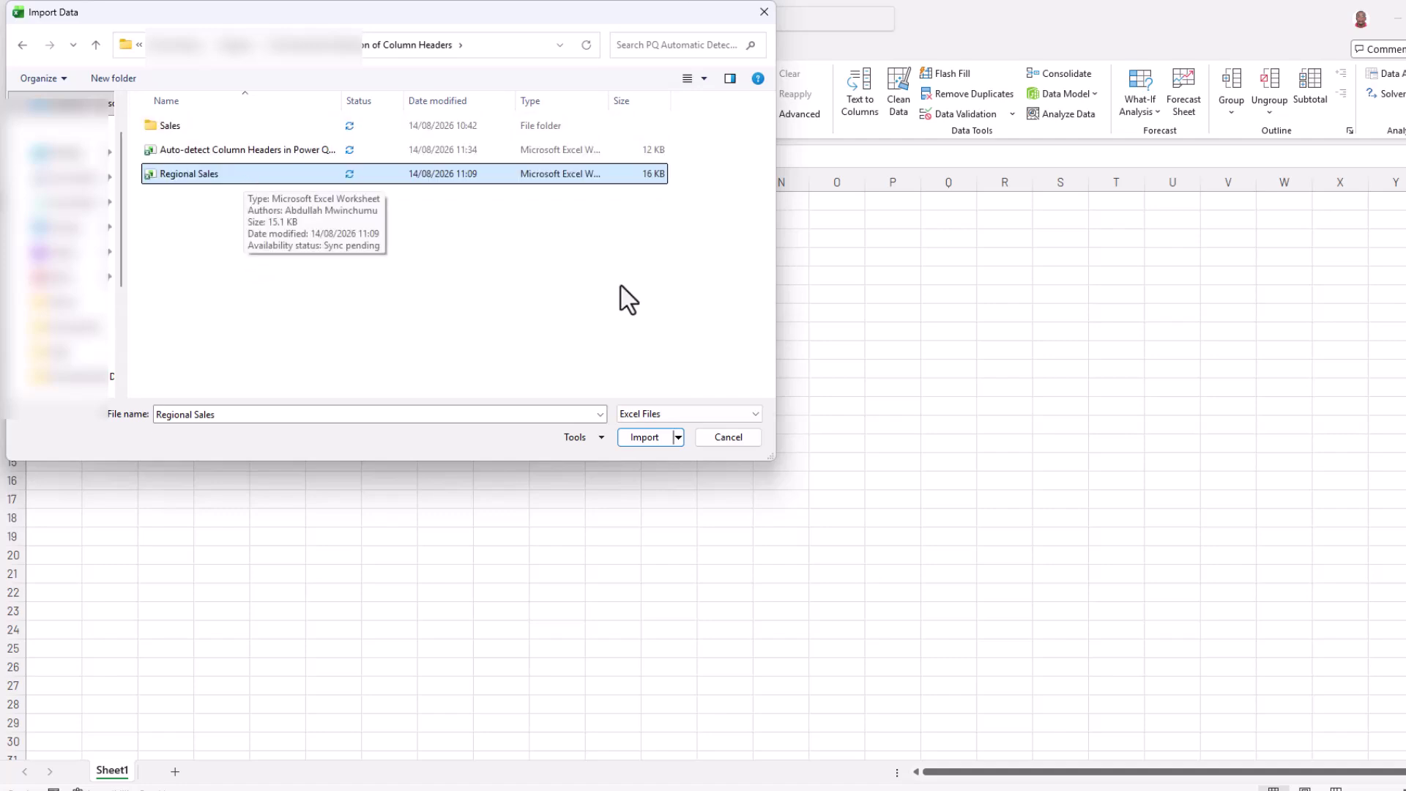
click(645, 438)
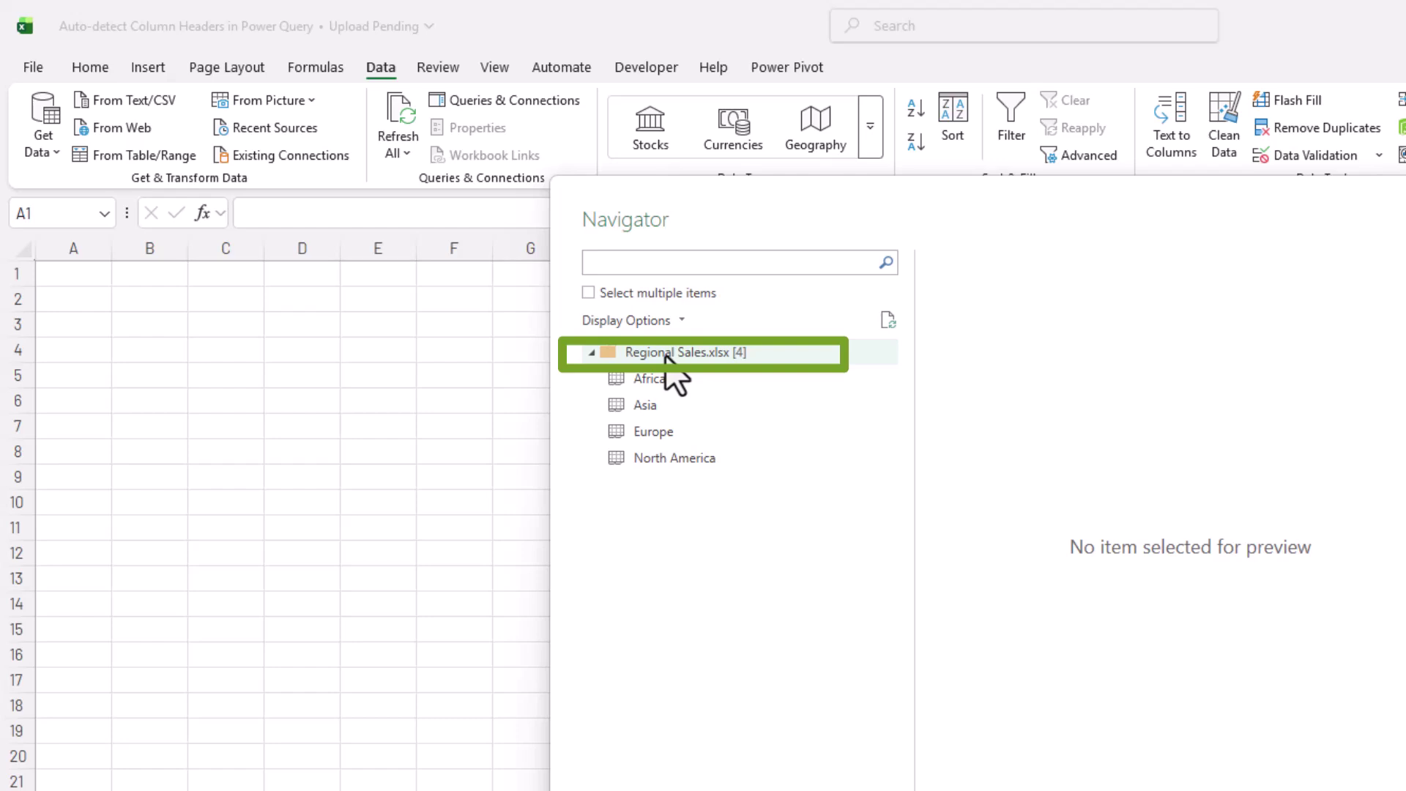
click(666, 356)
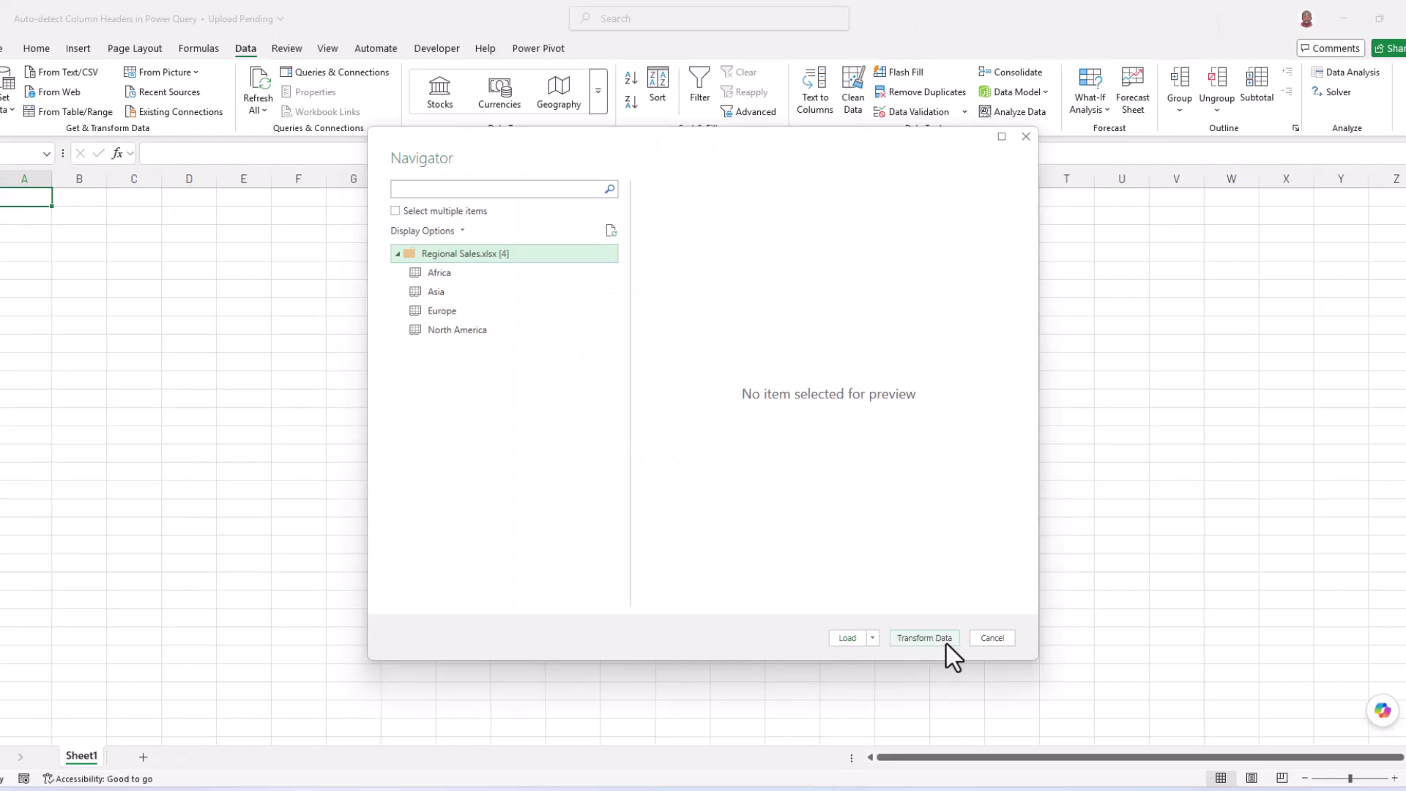
click(946, 644)
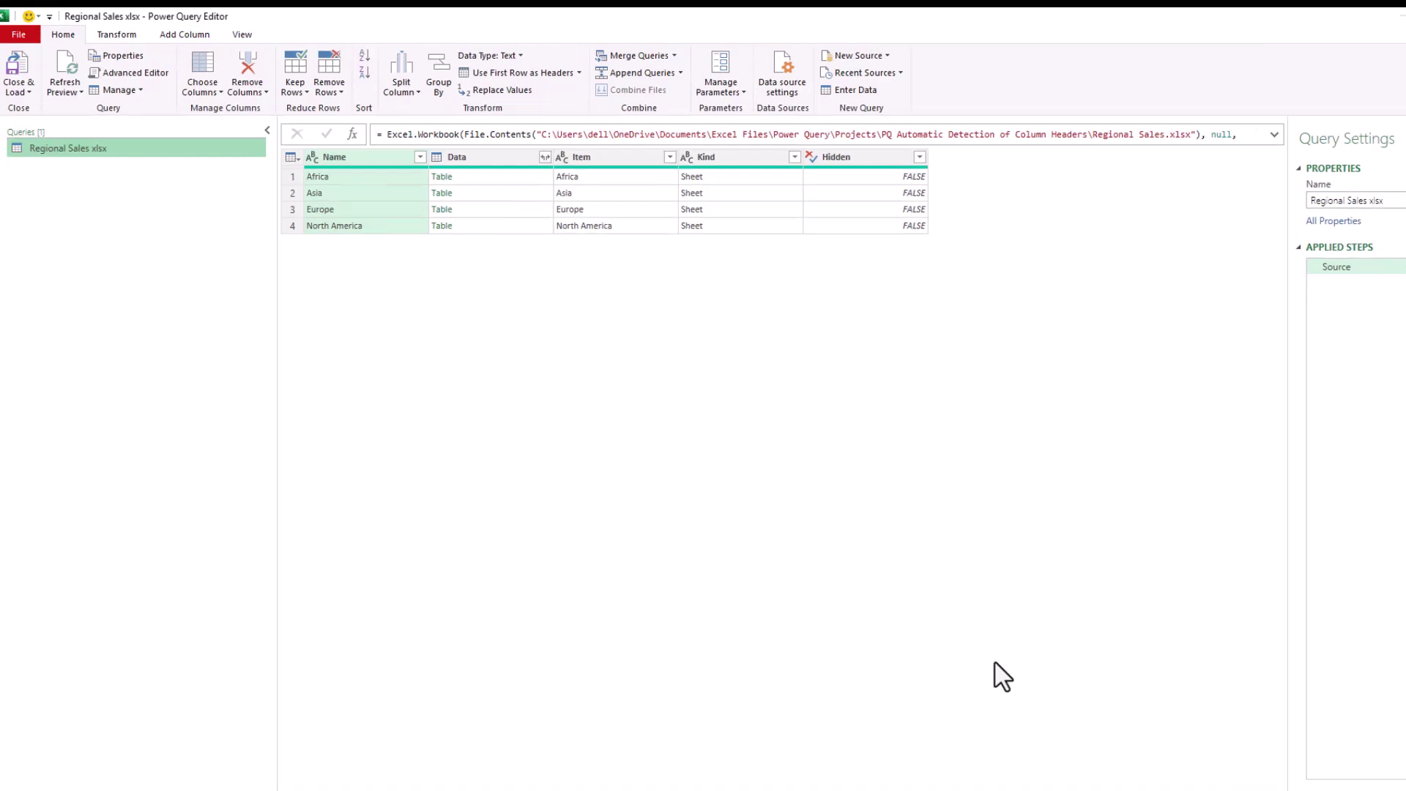
Step: Preview the nested tables for Africa, Asia, Europe and North America to compare where each sheet's header row sits
click(525, 182)
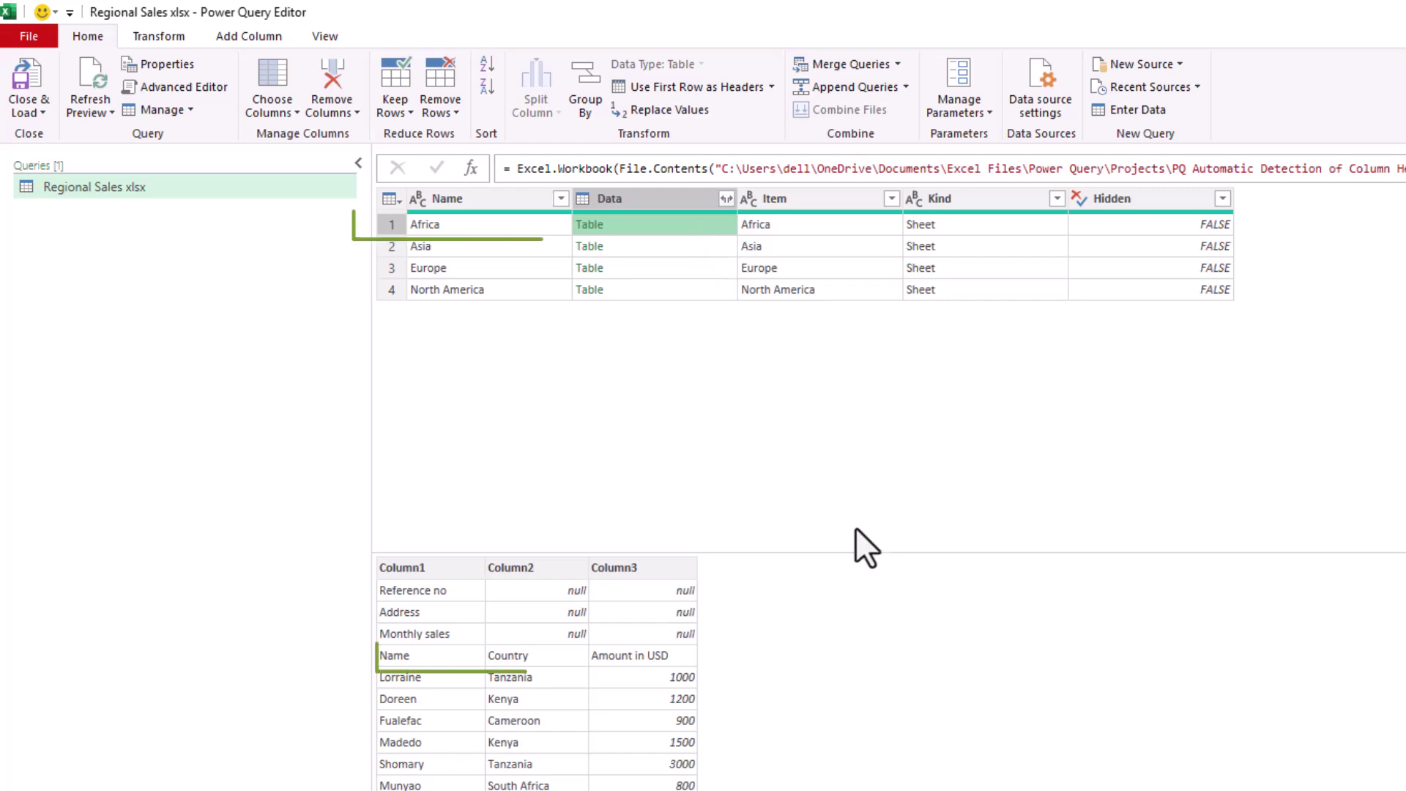
click(696, 247)
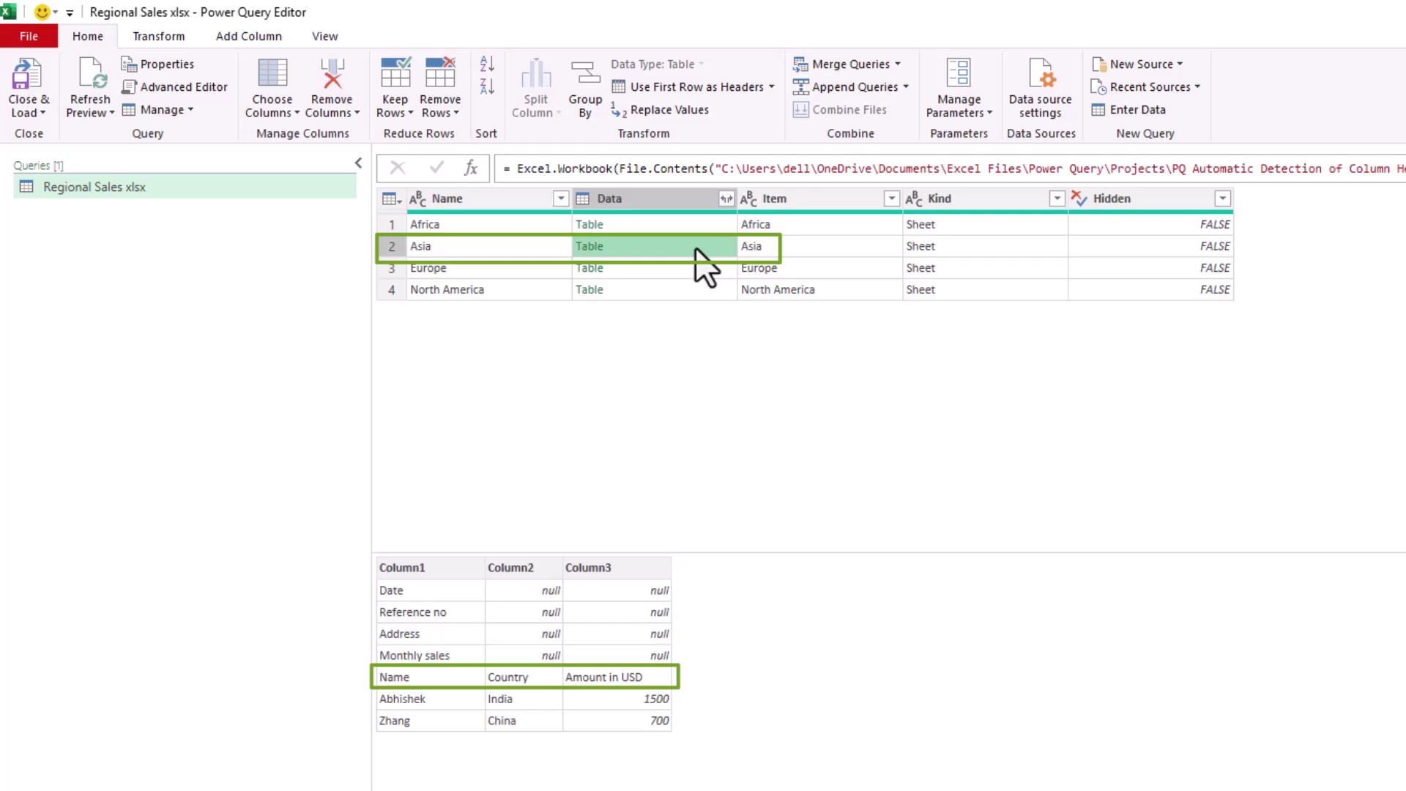
click(701, 271)
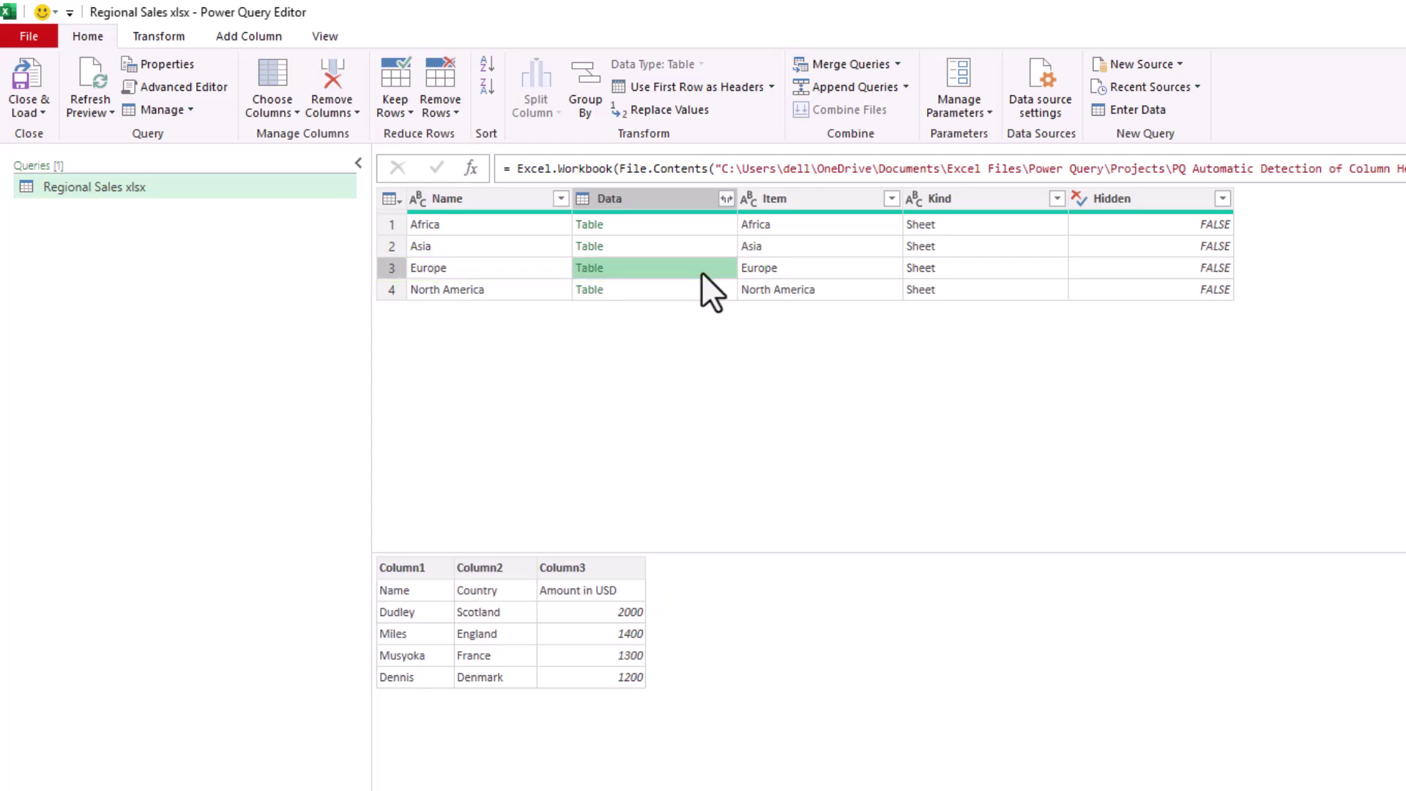
click(700, 288)
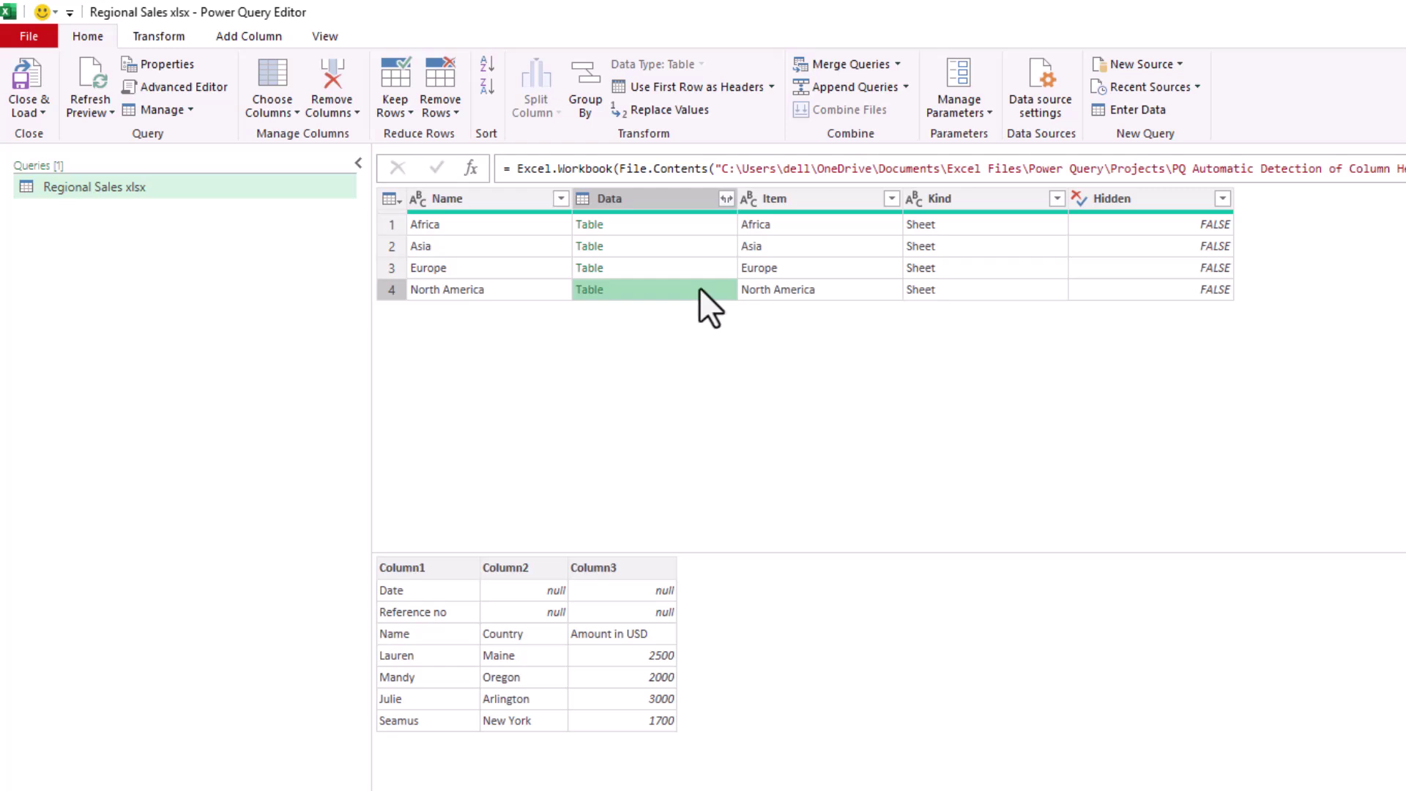
Step: Remove all columns of the query except Name and Data
click(473, 202)
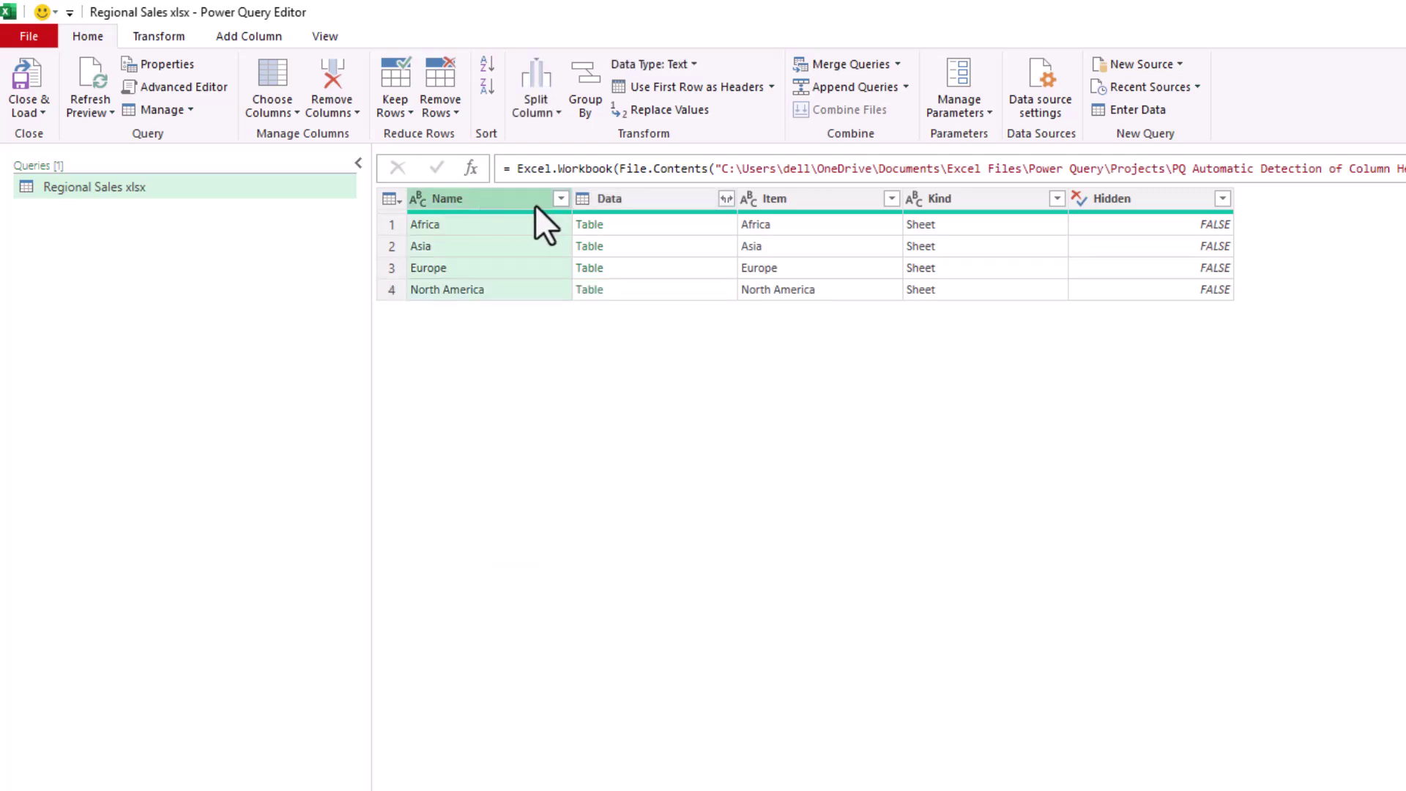
ctrl+click(688, 198)
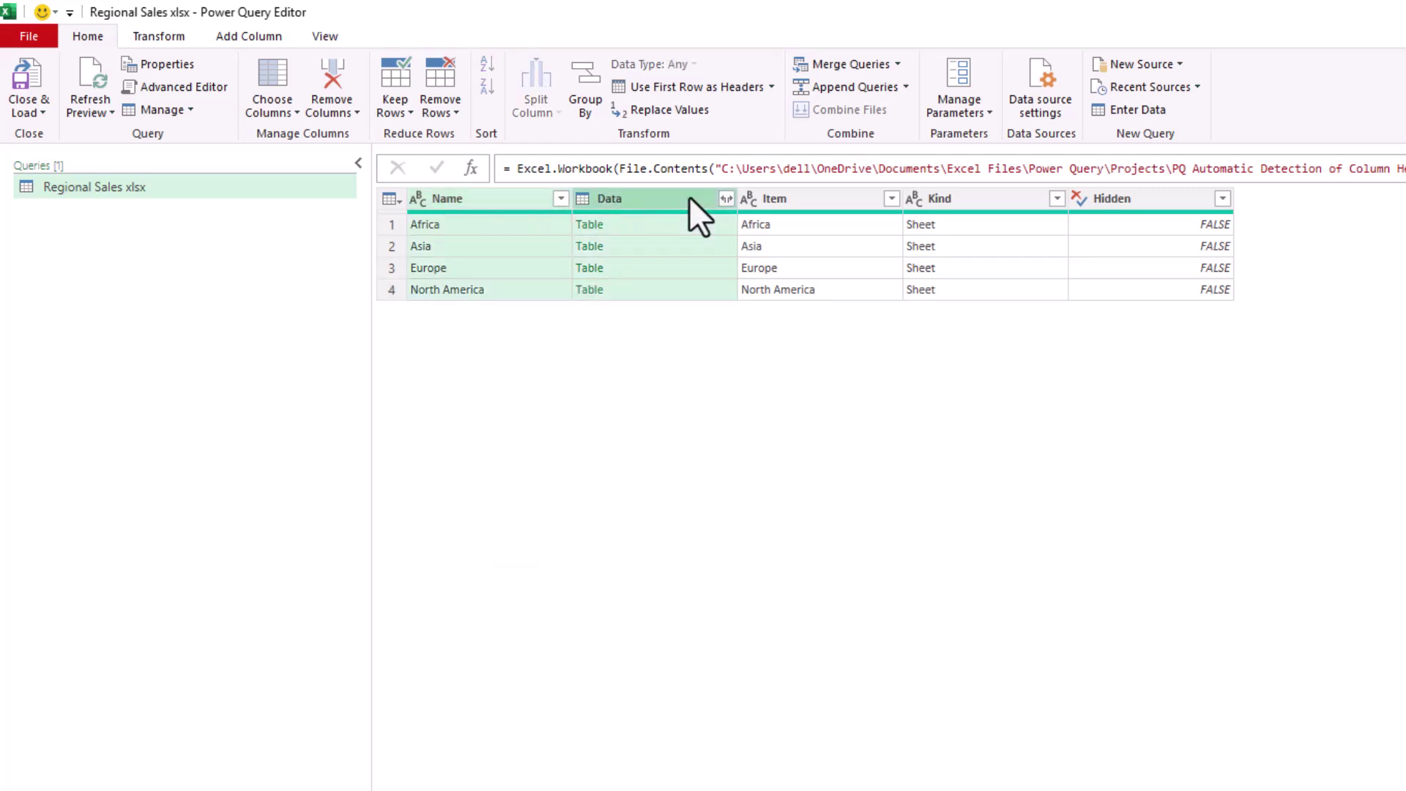
right_click(689, 196)
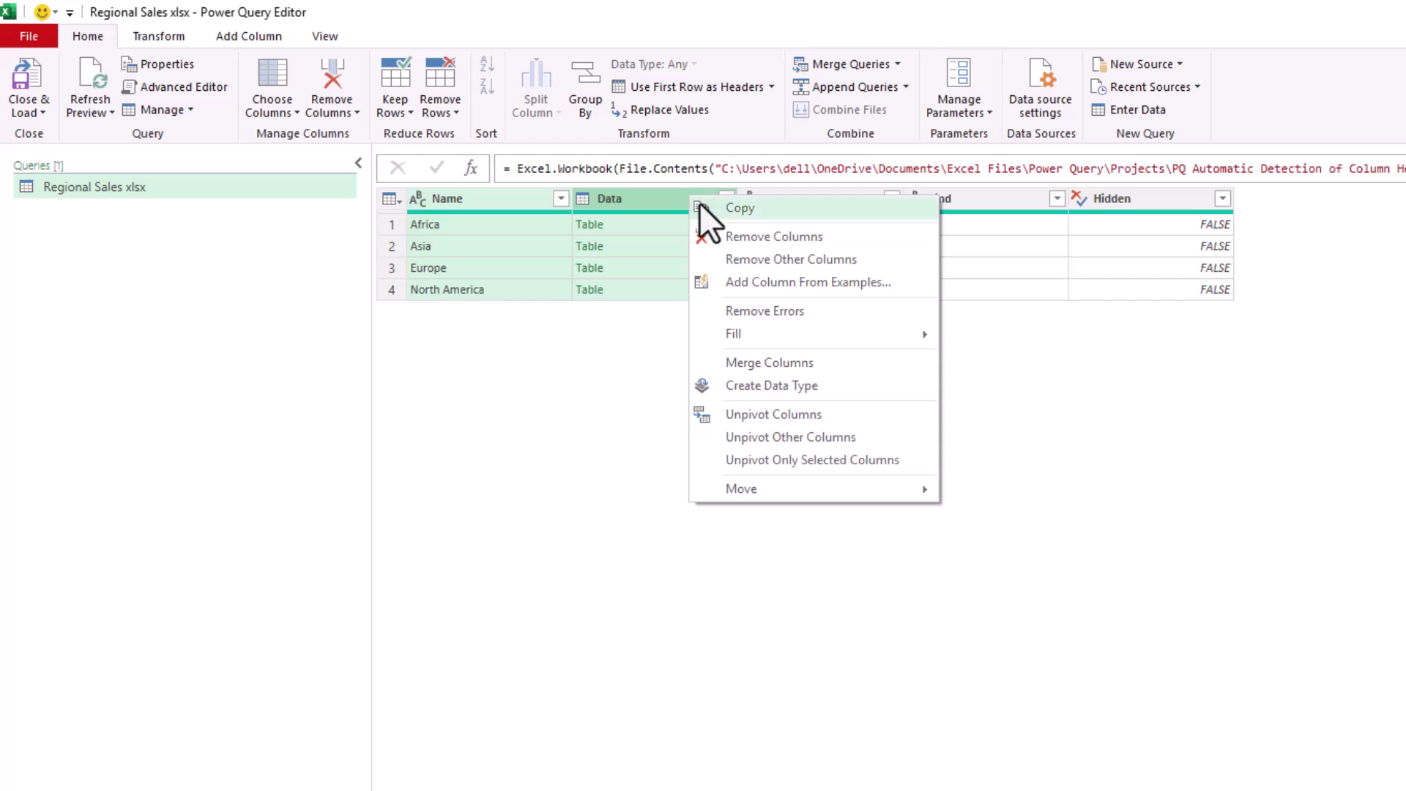
click(810, 260)
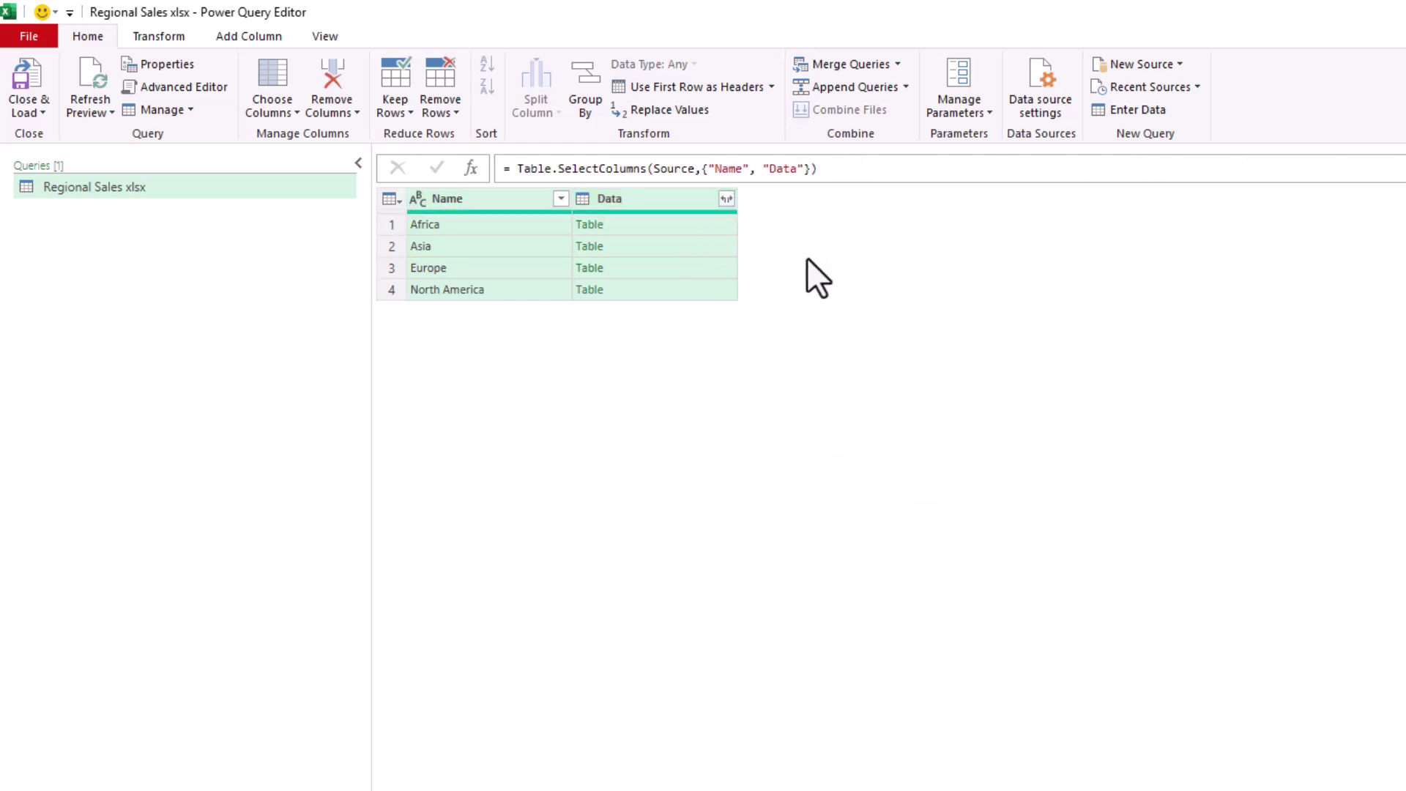
Step: Expand the Data column into Column1, Column2 and Column3 without the original column name as prefix
click(727, 199)
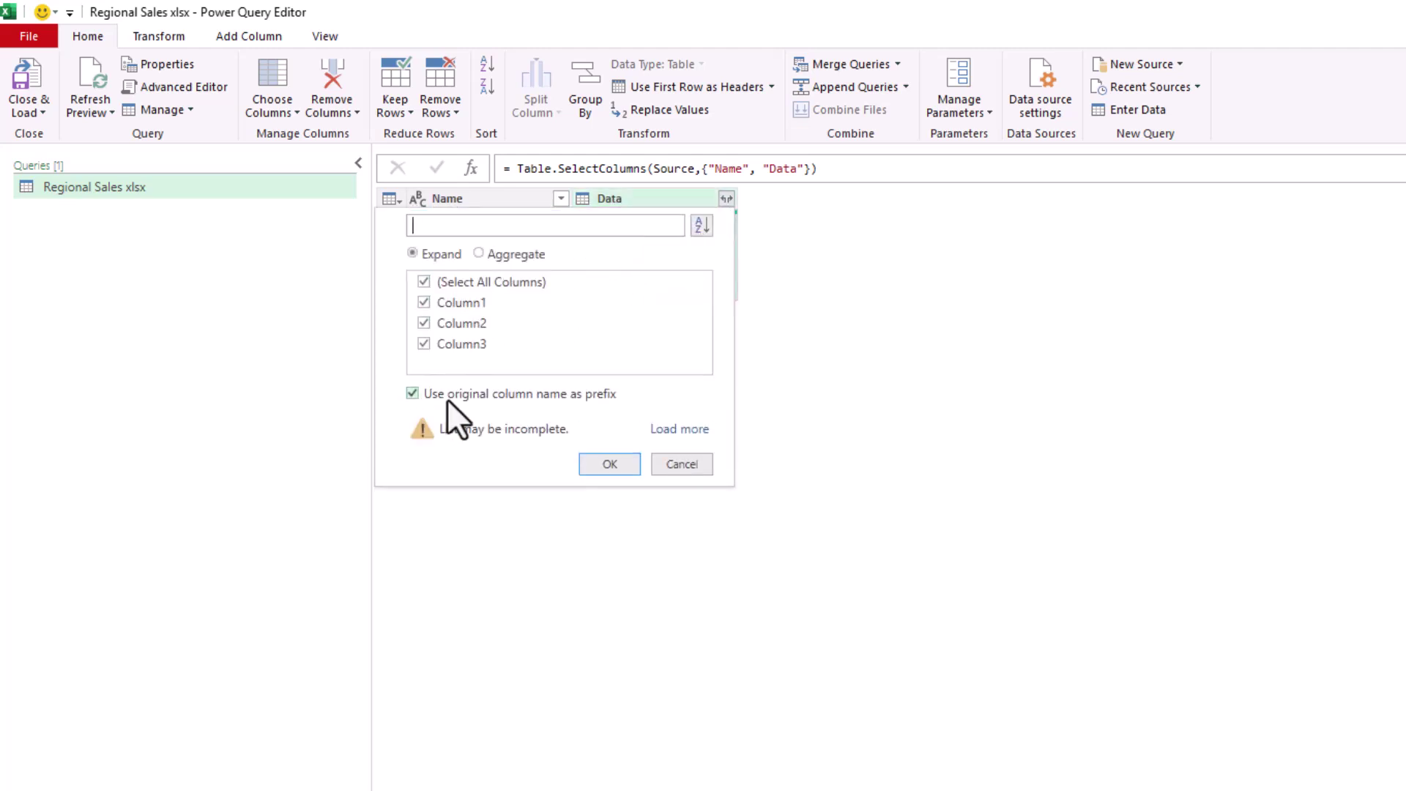
click(448, 398)
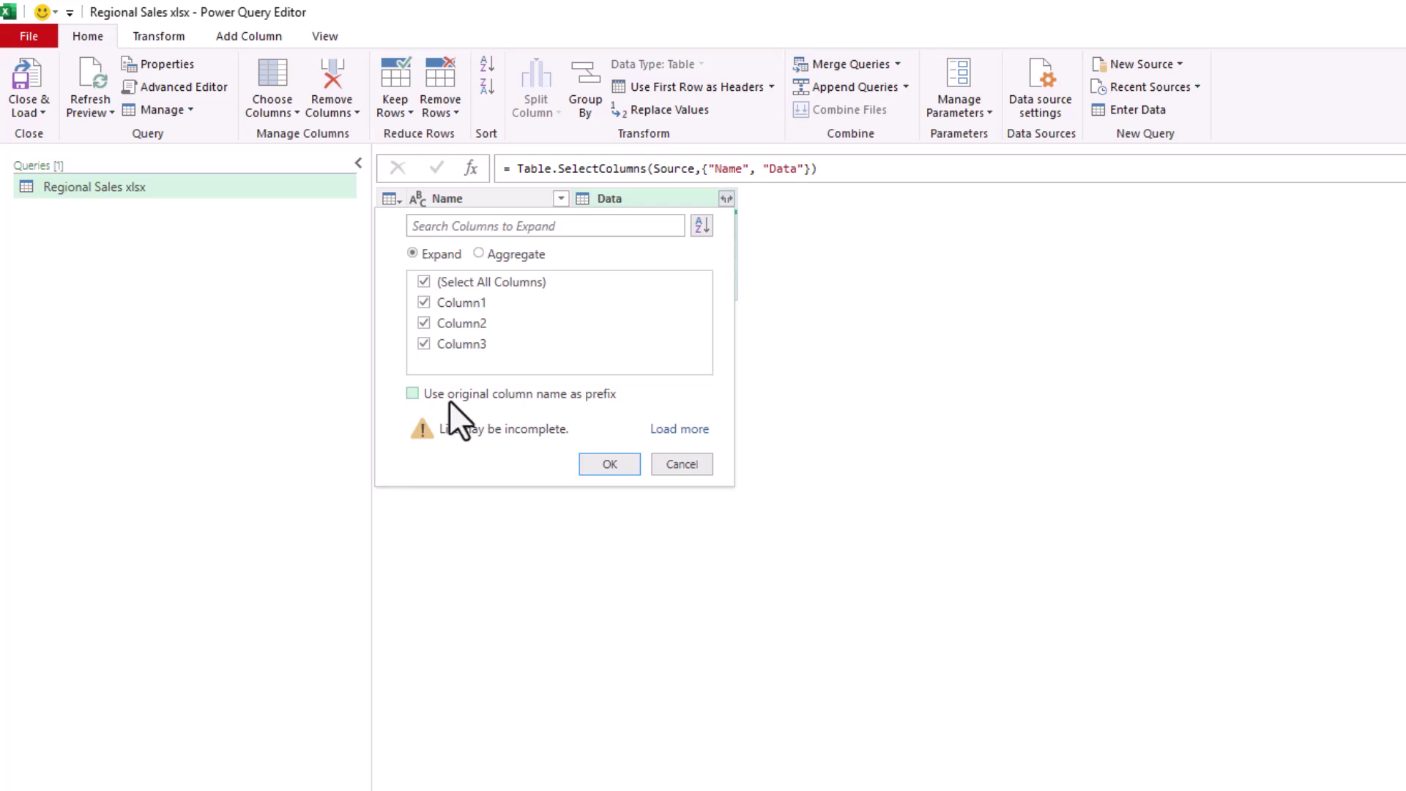
click(610, 464)
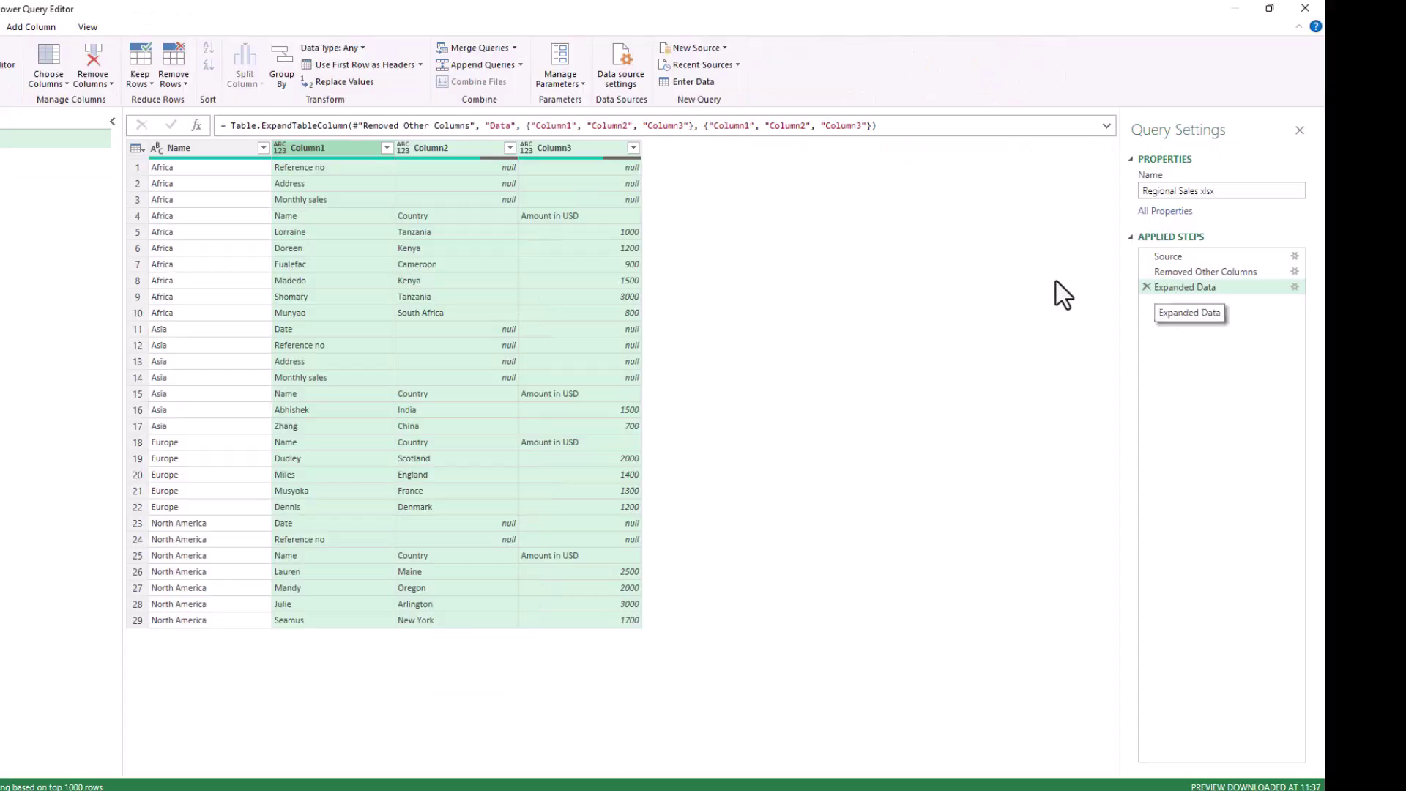
Step: Delete the applied steps Expanded Data and Removed Other Columns from the query
click(1147, 287)
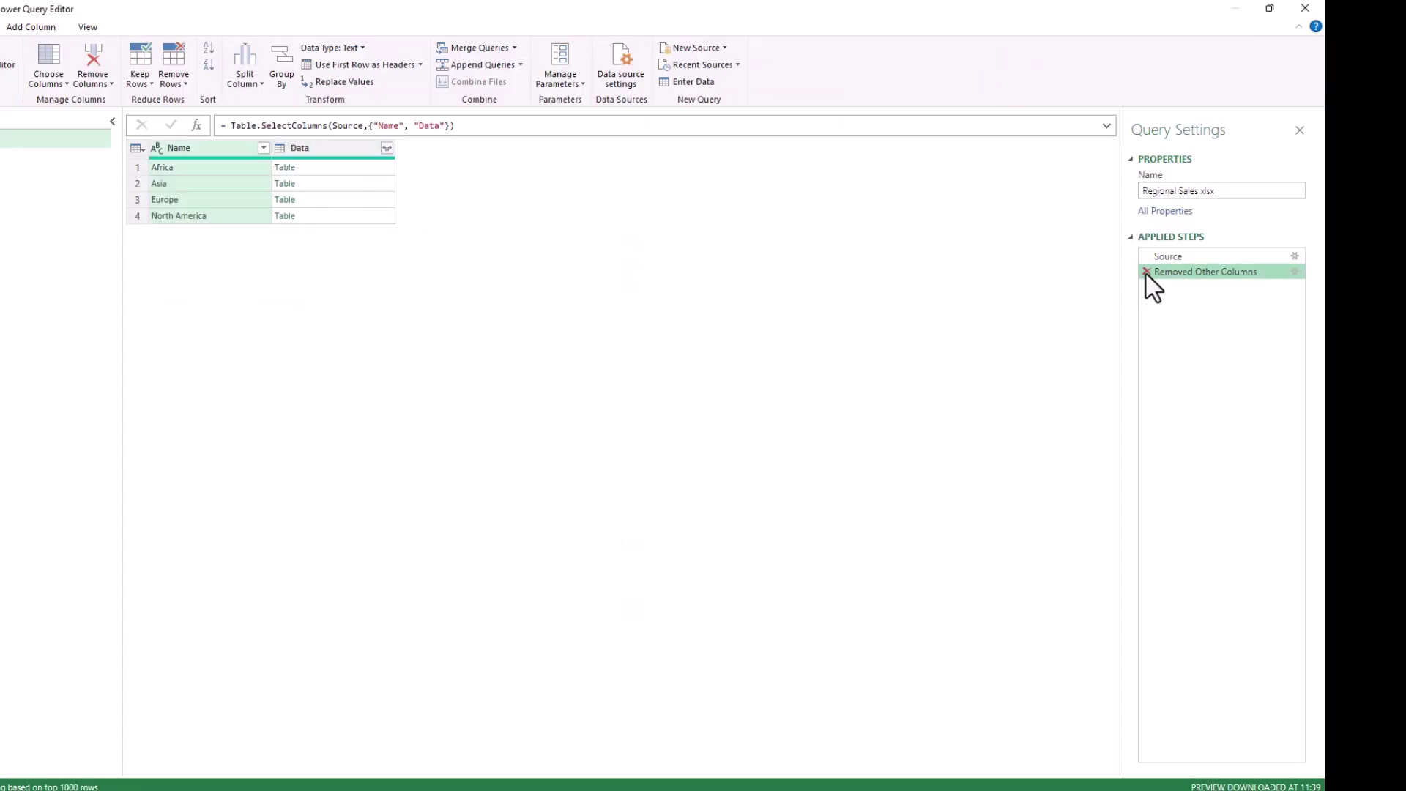
click(1147, 272)
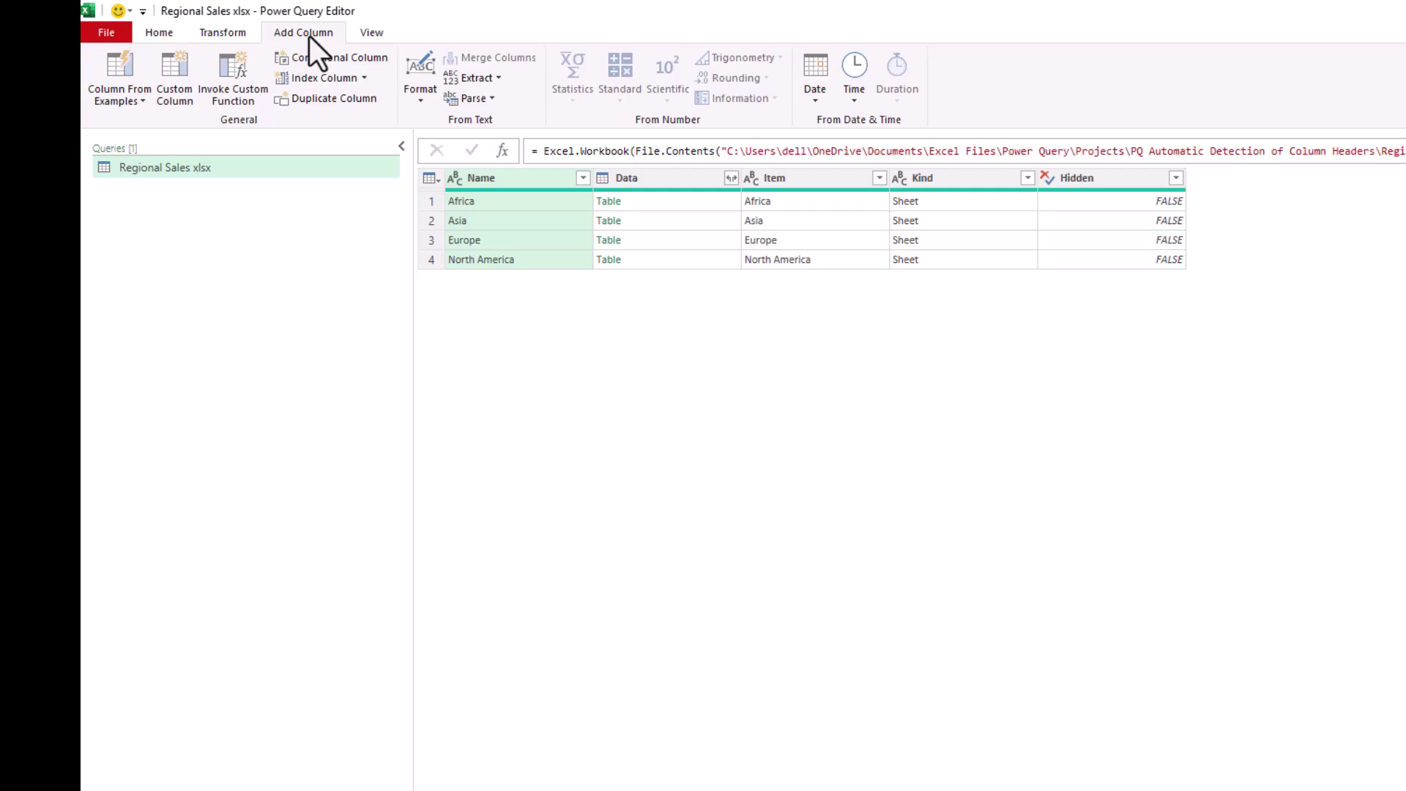
Step: Add a custom column named DataWithProperHeader with the formula = _ to return each row as a record
click(174, 79)
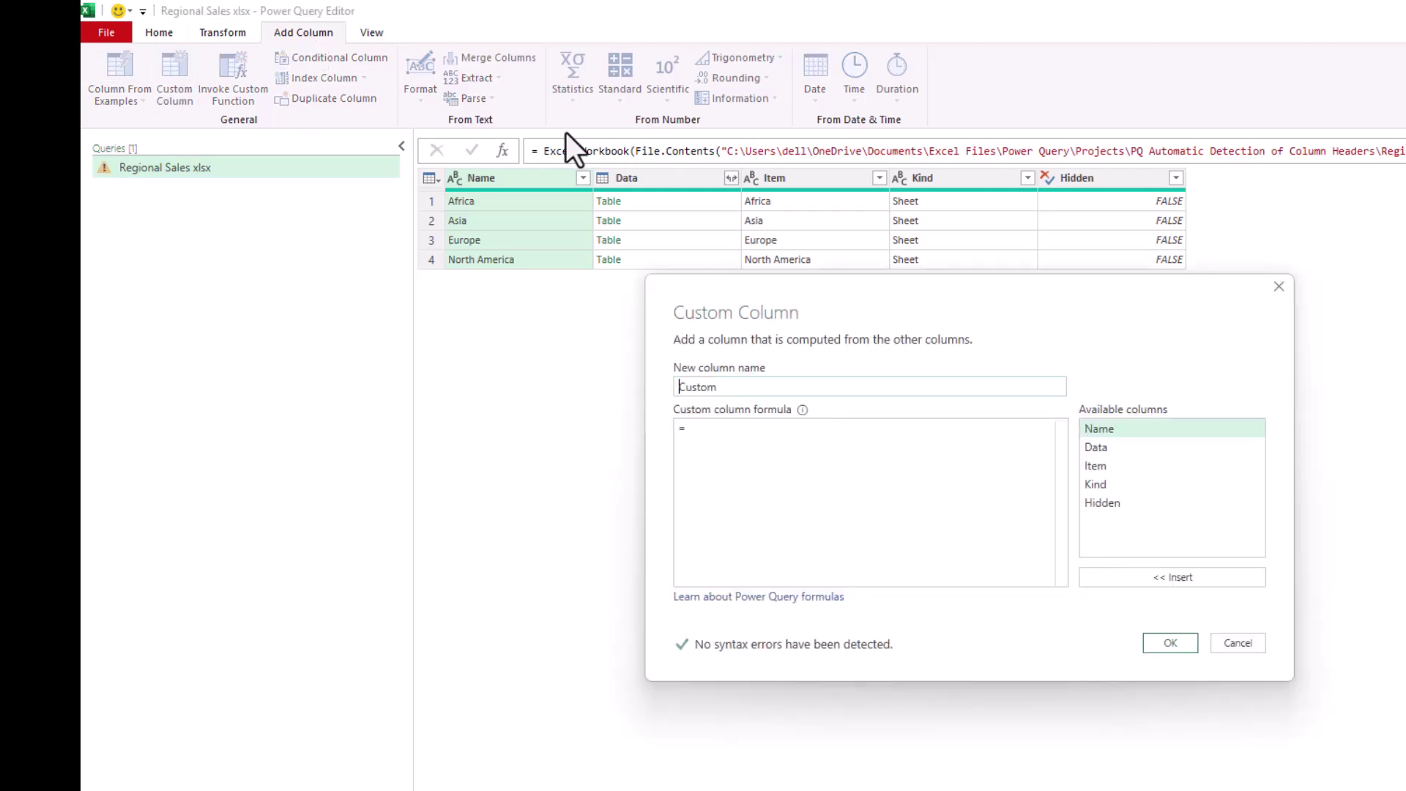
key(ctrl+a)
key(BackSpace)
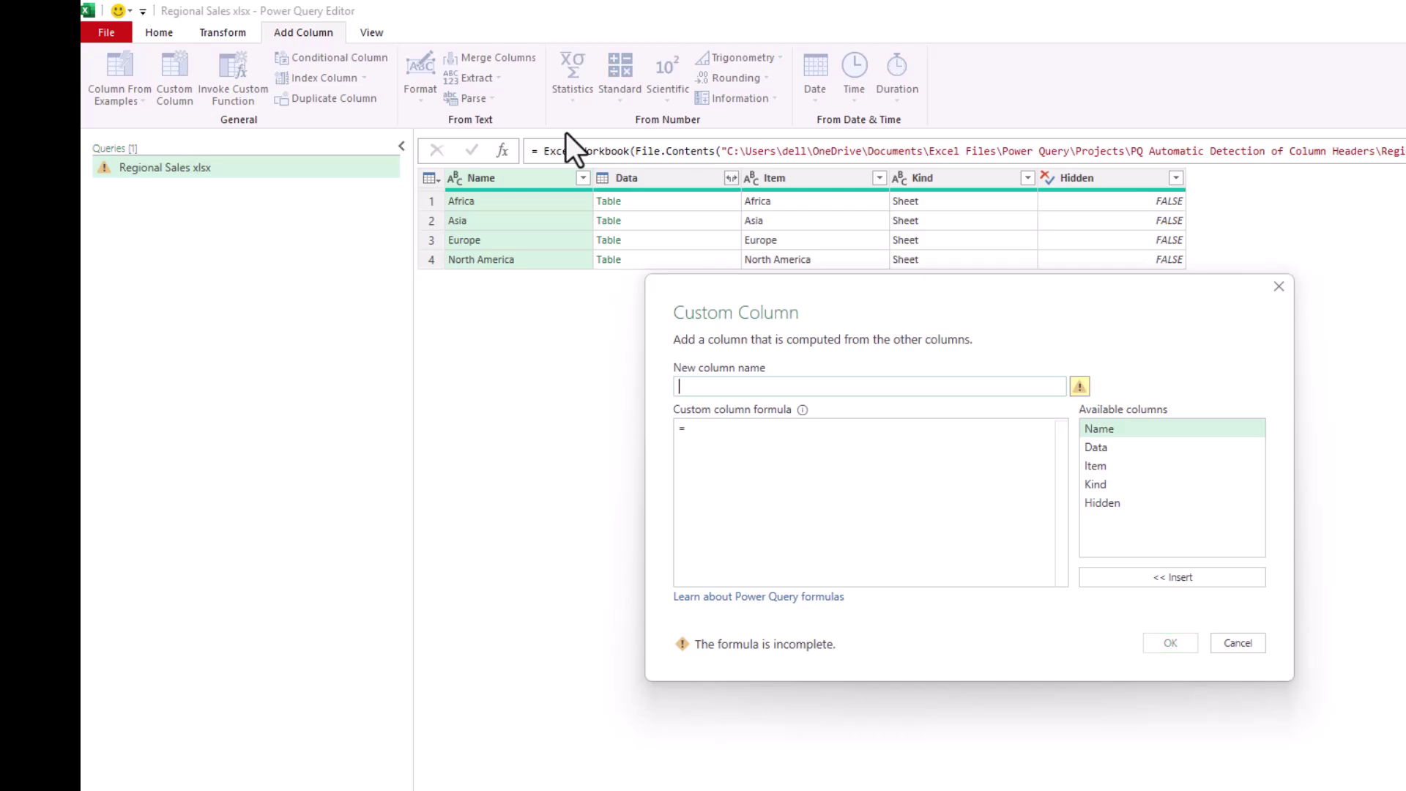
text(Data)
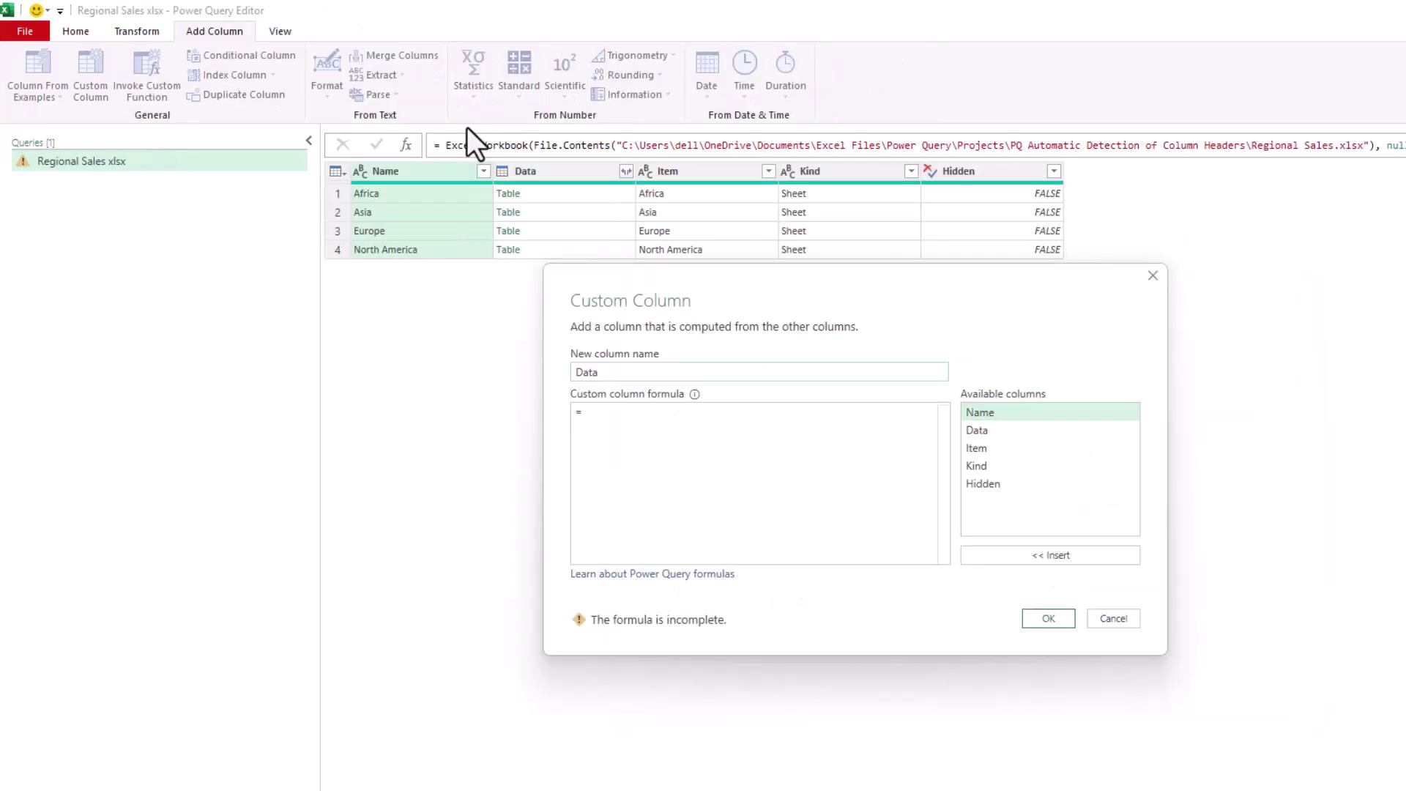
text(With ProperHeader)
click(667, 412)
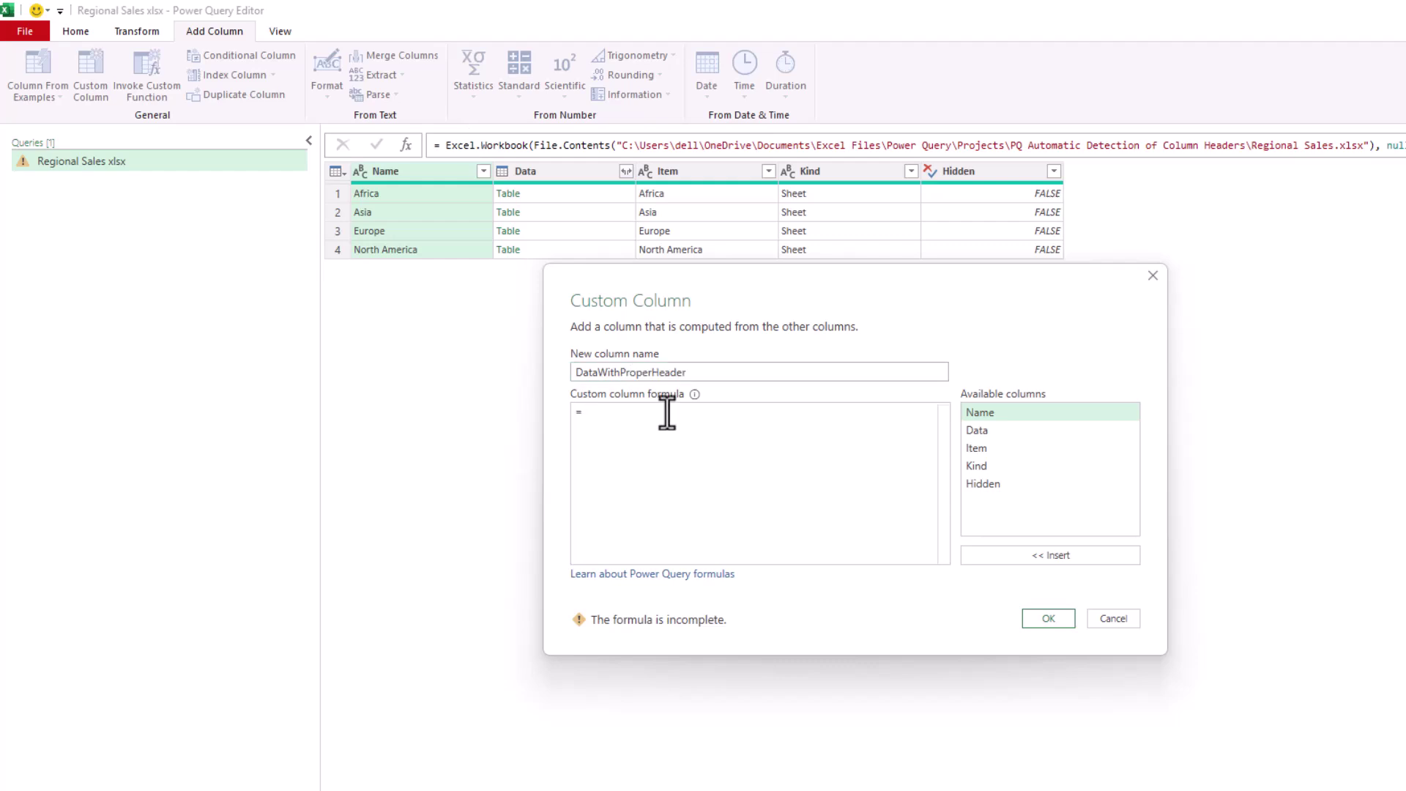
text(_)
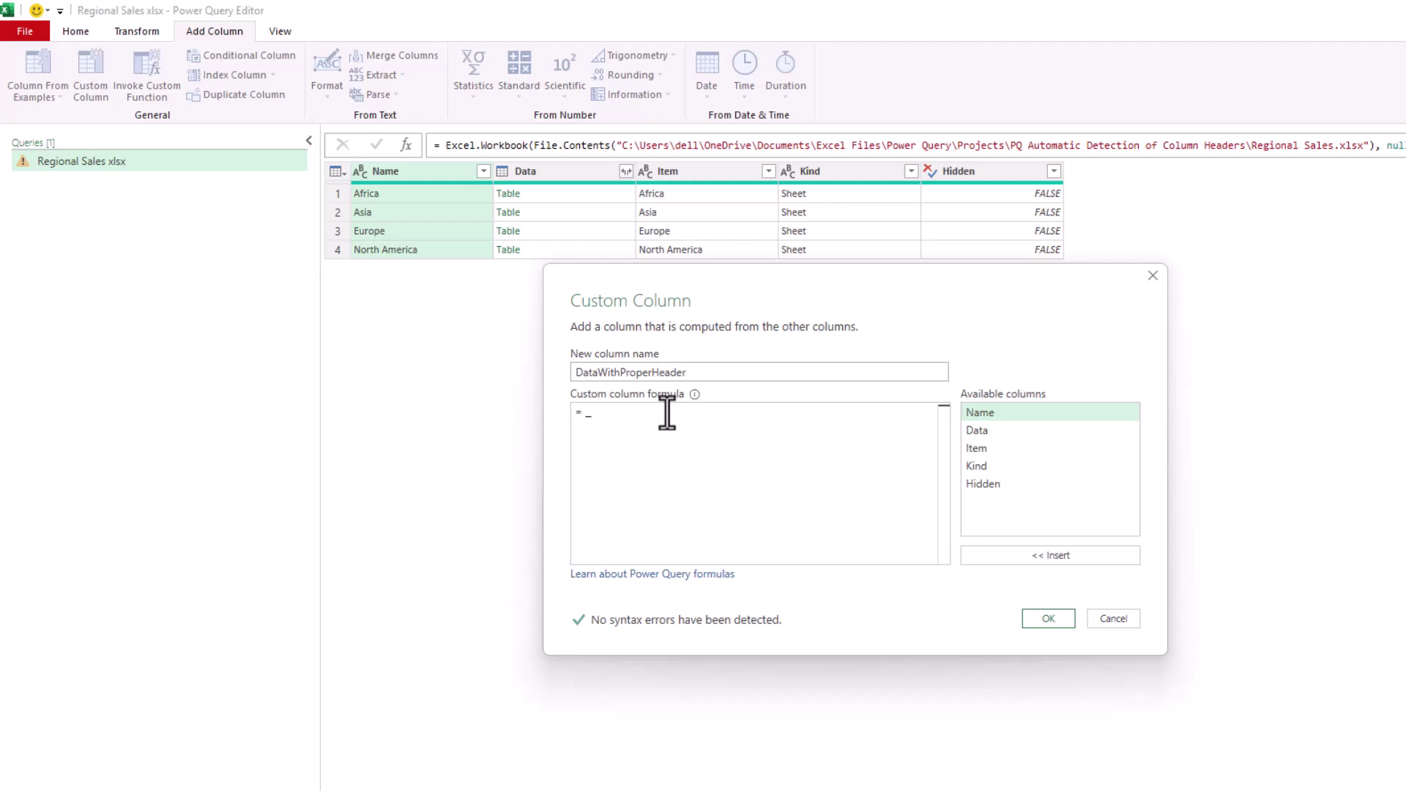
key(Return)
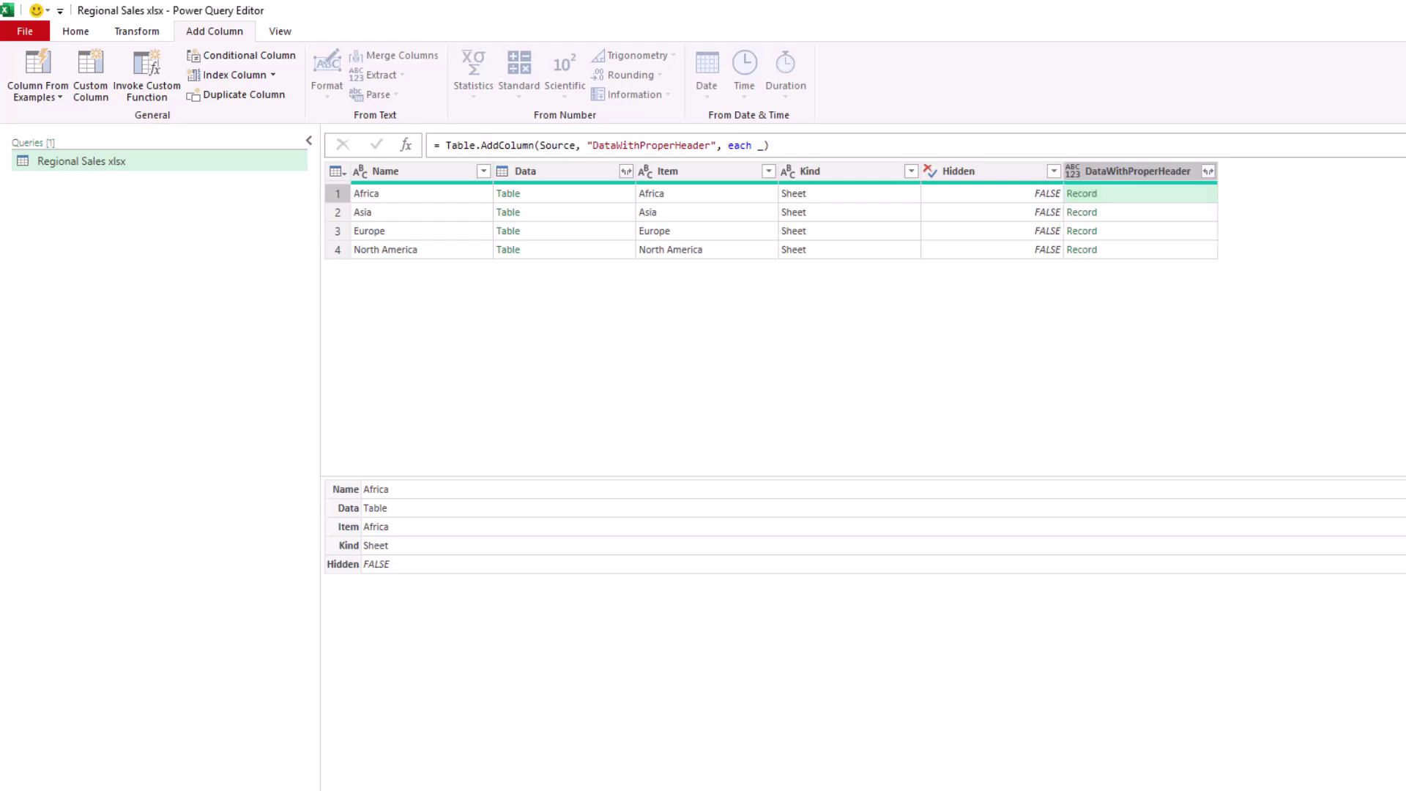
Step: Preview the nested tables in the Data column for their shared header names, and inspect the Africa record in DataWithProperHeader
click(572, 193)
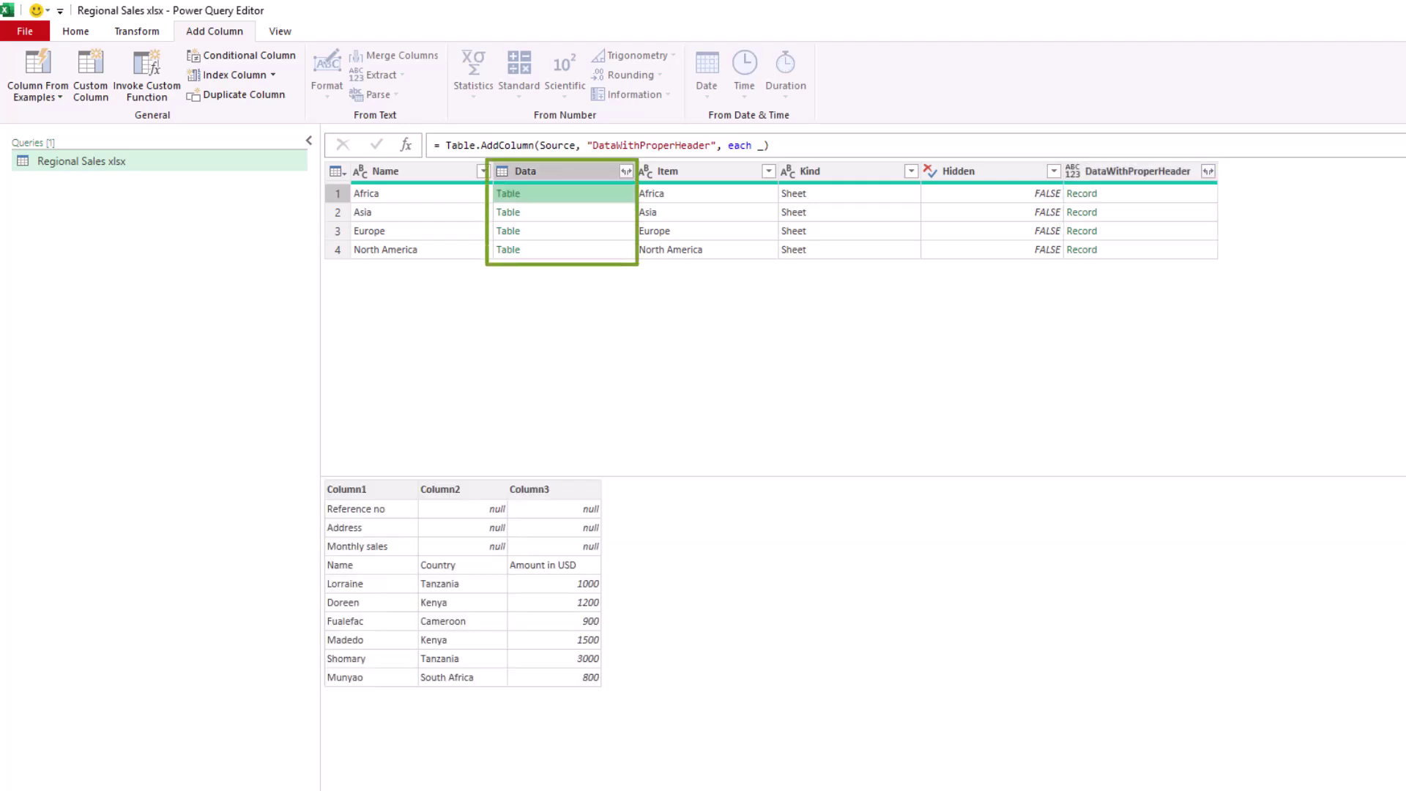
click(592, 215)
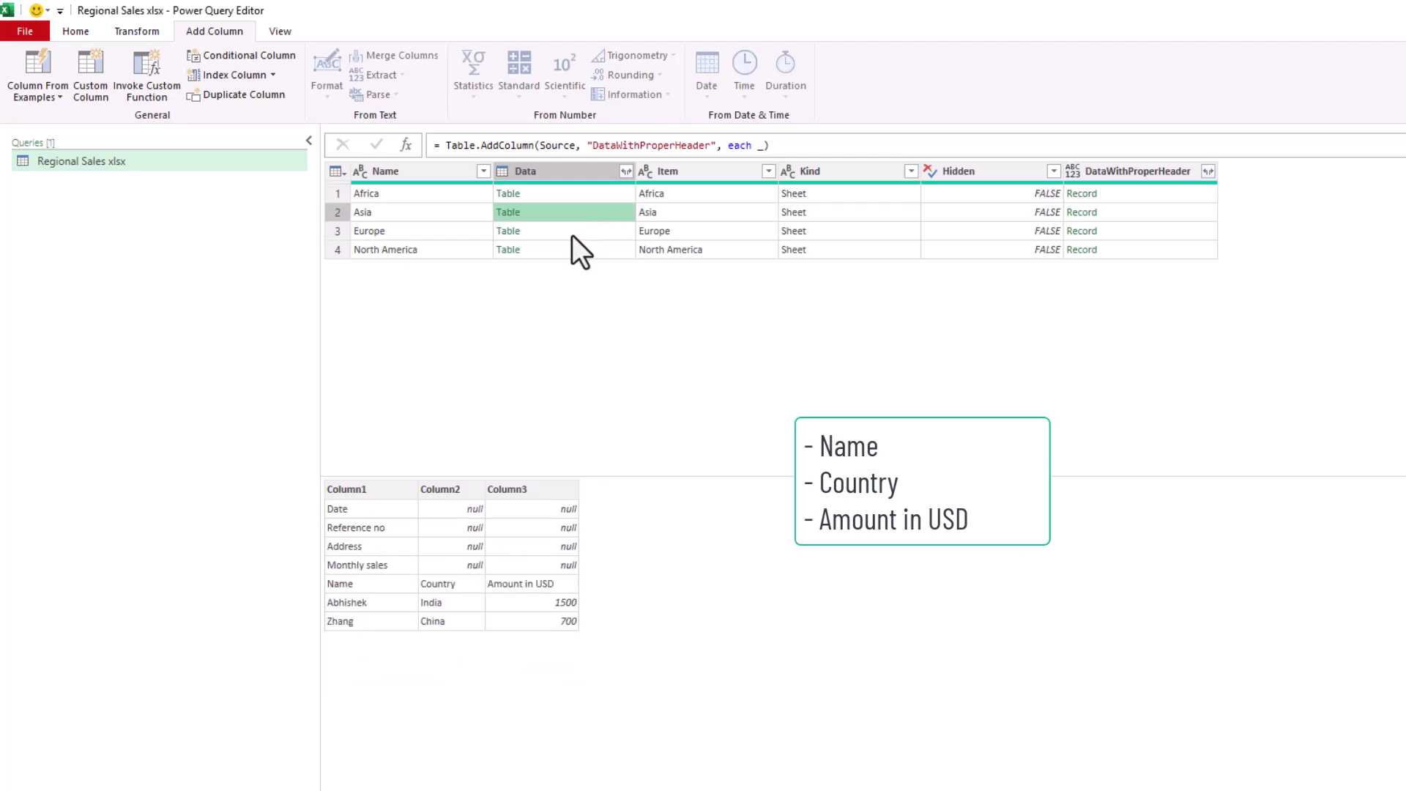
click(573, 233)
click(567, 251)
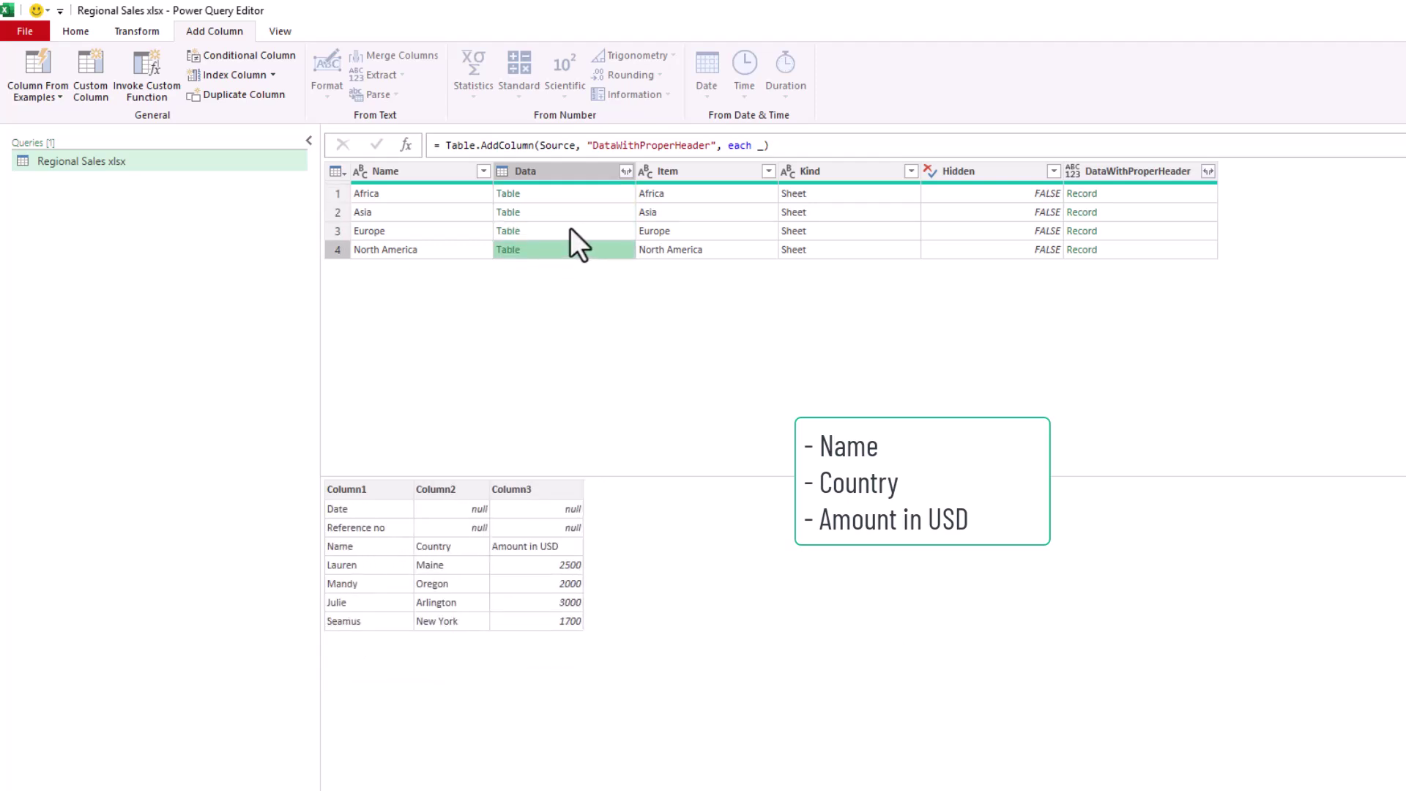
click(1091, 193)
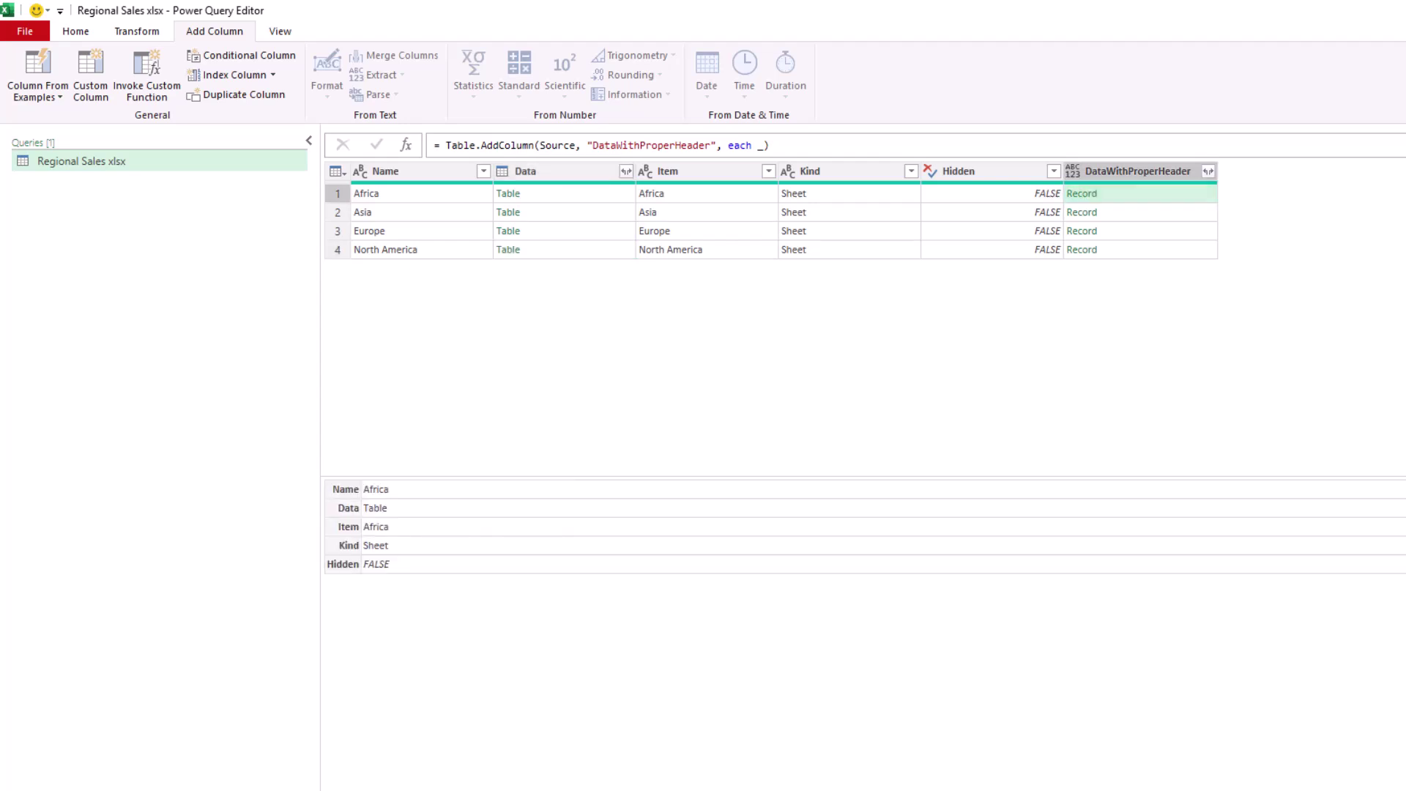
Step: Change the DataWithProperHeader custom column formula to Record.ToList(_)
key(BackSpace)
text(.ToList)
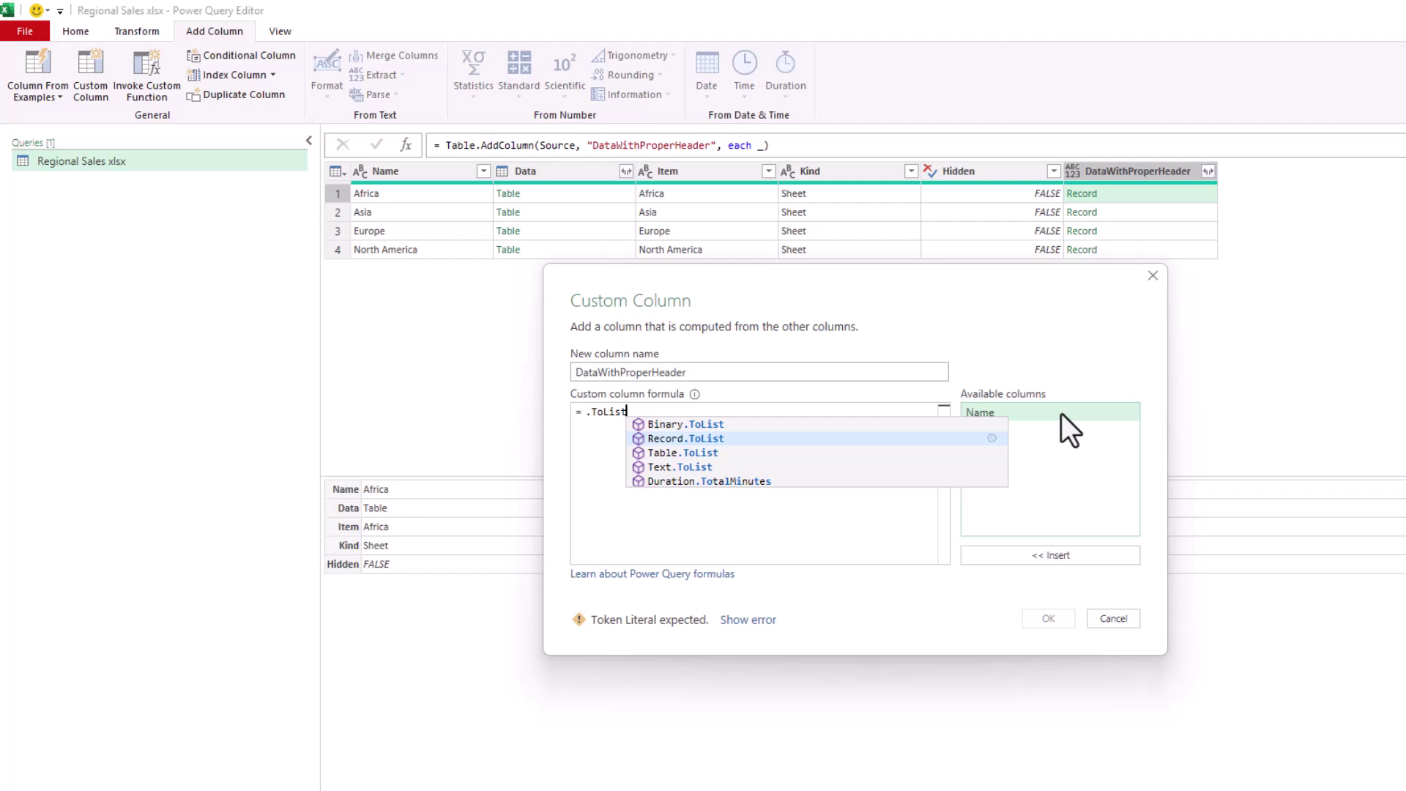
key(Tab)
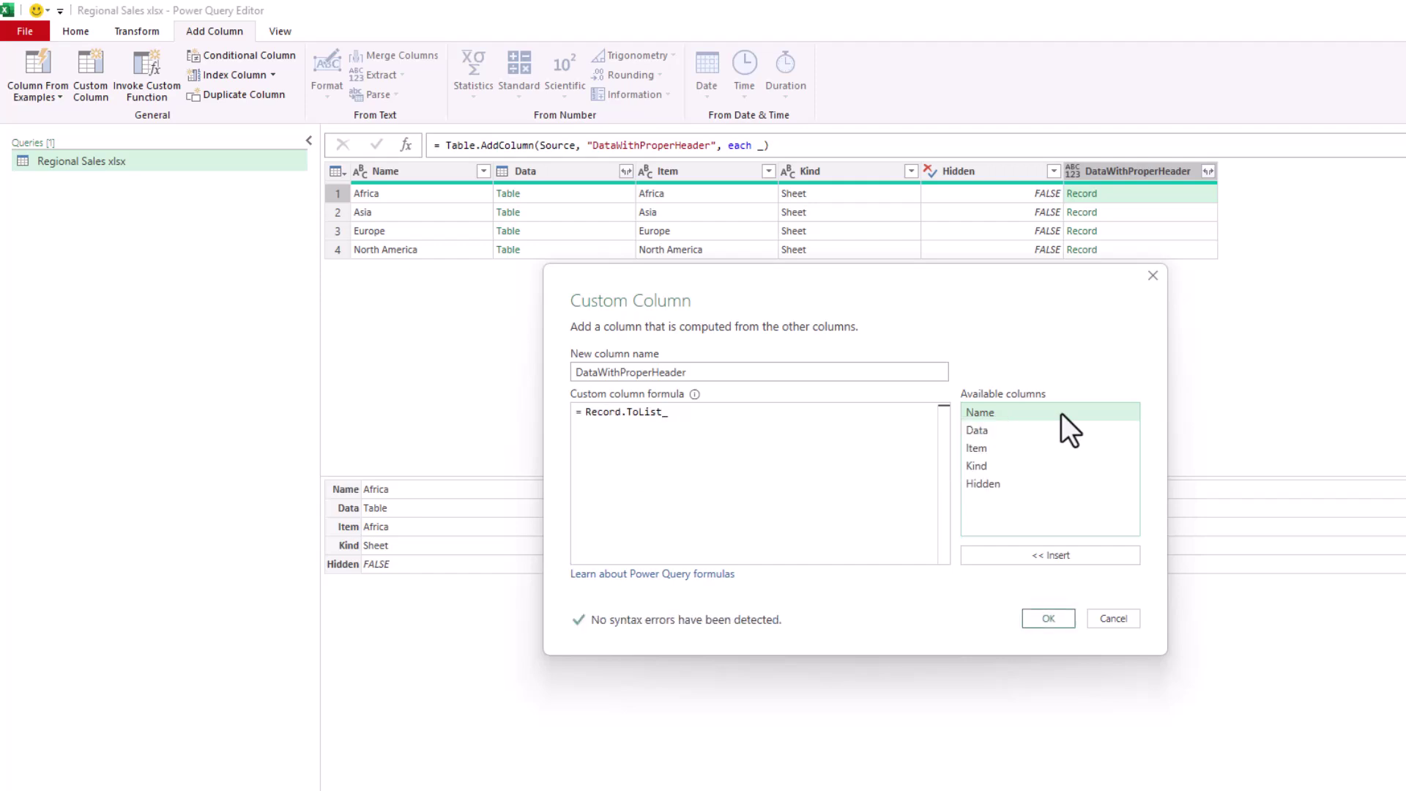
text((_))
click(1038, 624)
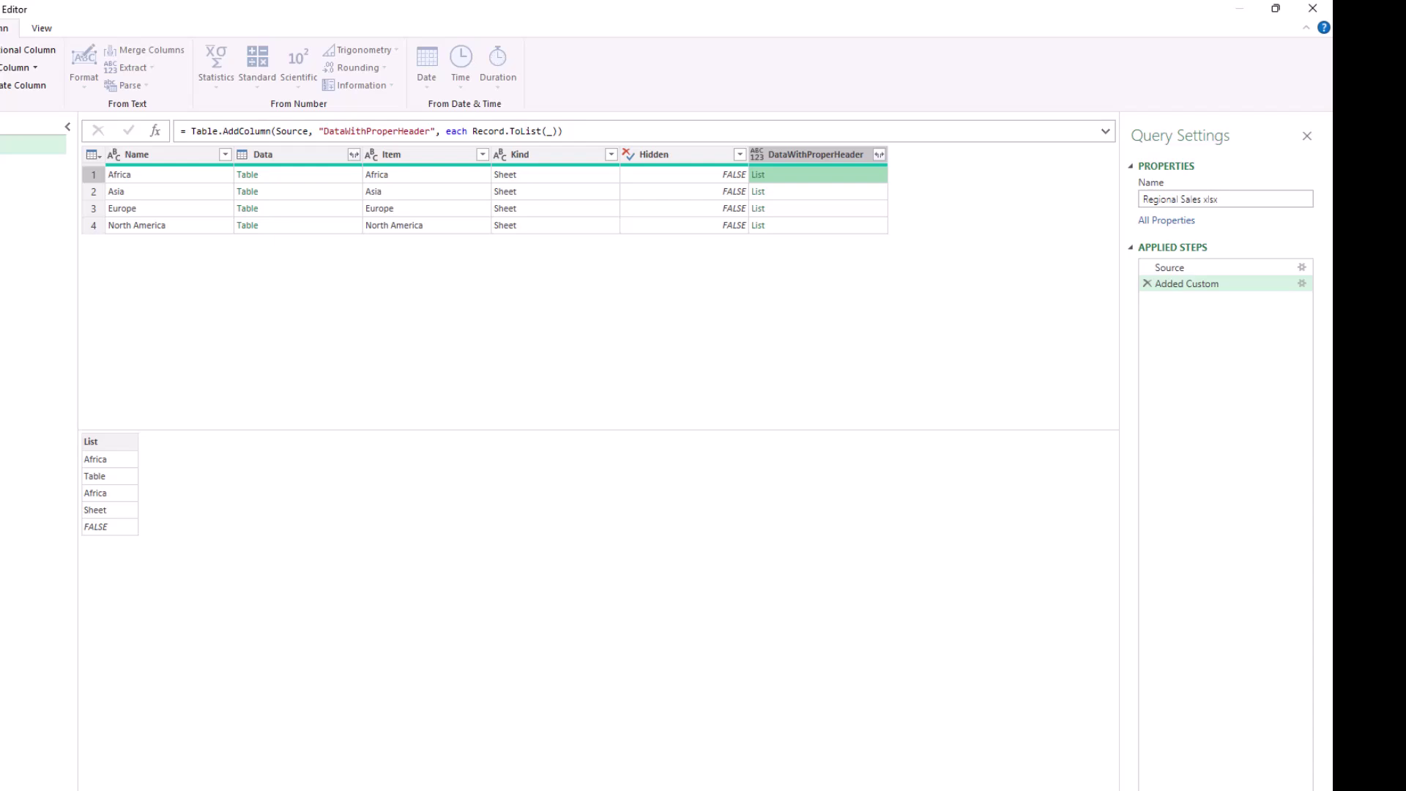
Step: Change the DataWithProperHeader custom column formula to List.Contains(Record.ToList(_),"Country")
click(1302, 284)
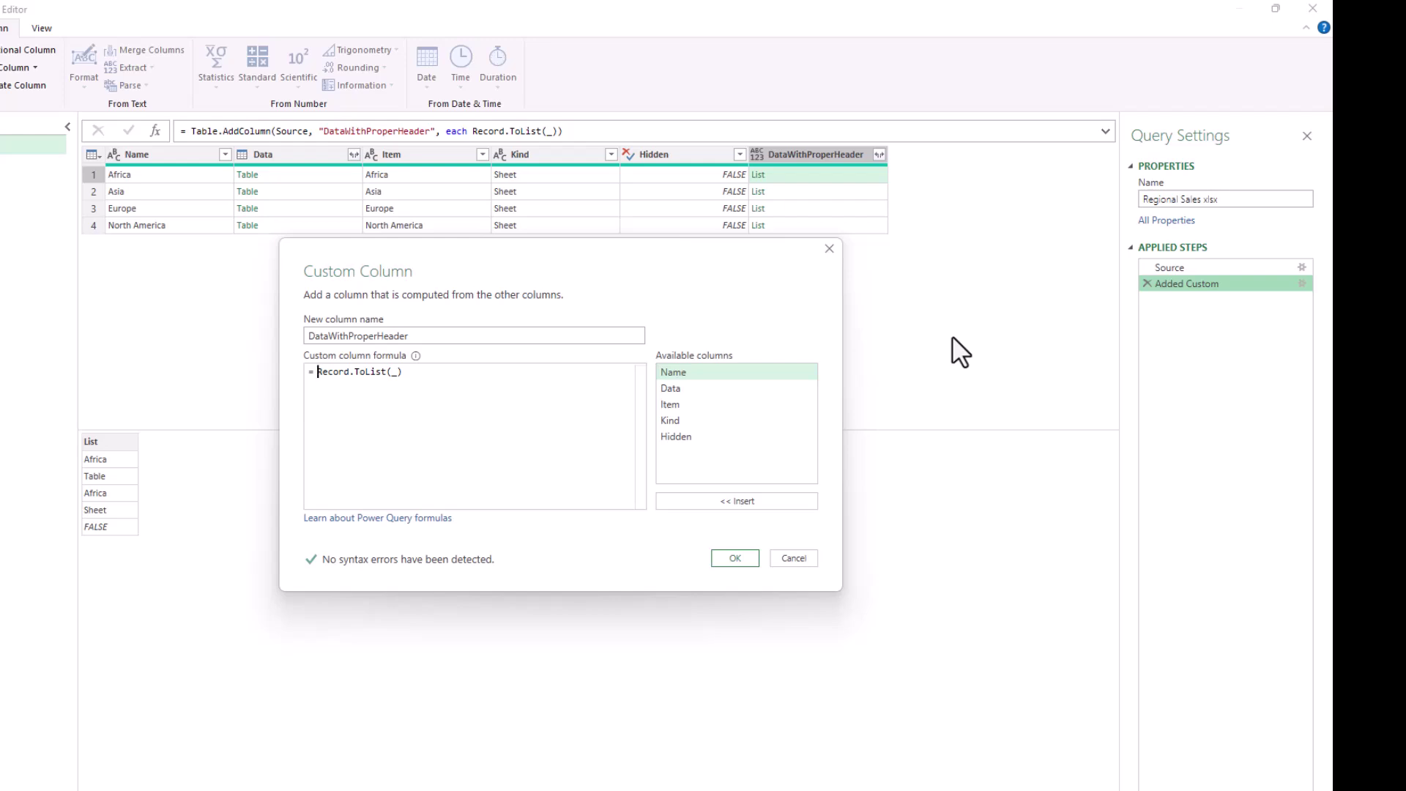
text(.Cont)
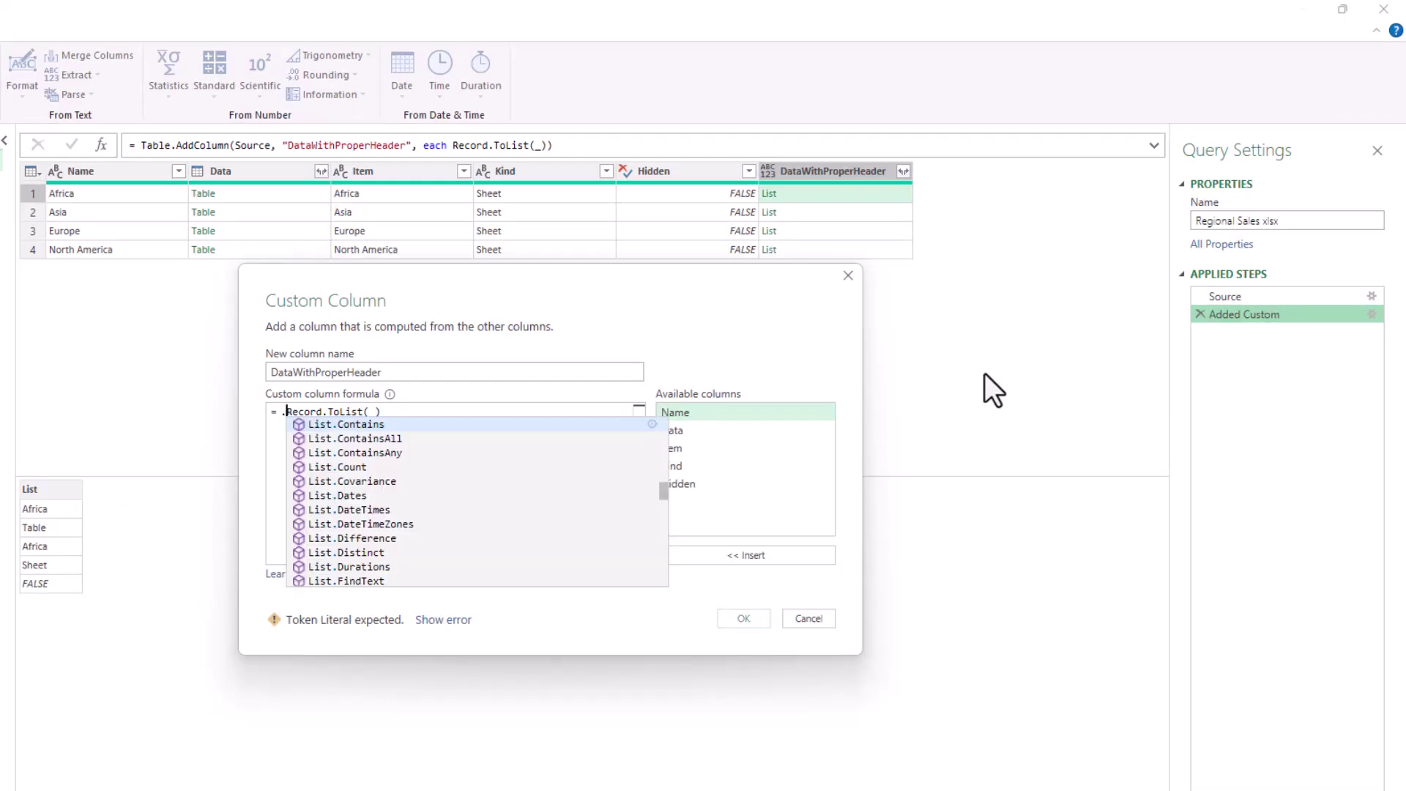
key(Tab)
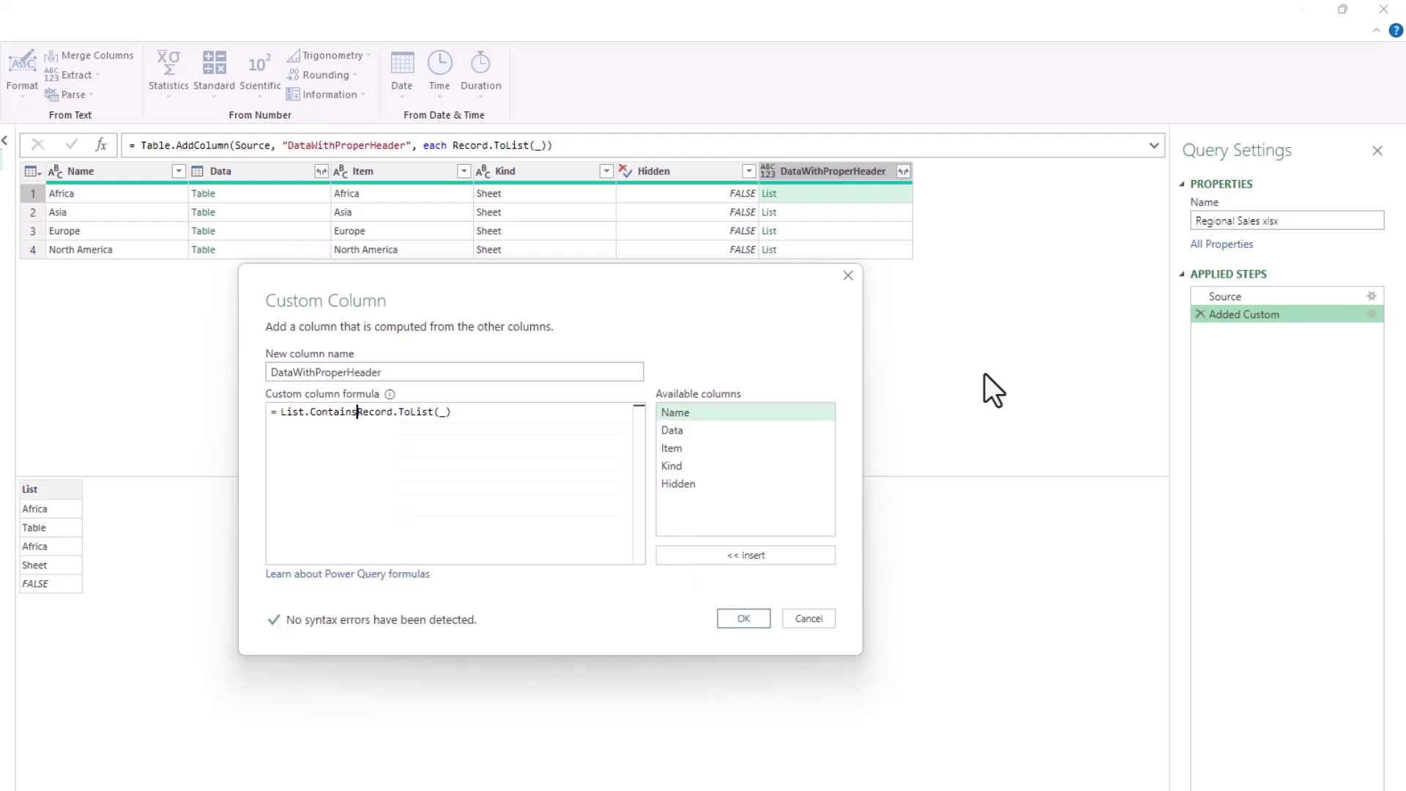
text(()
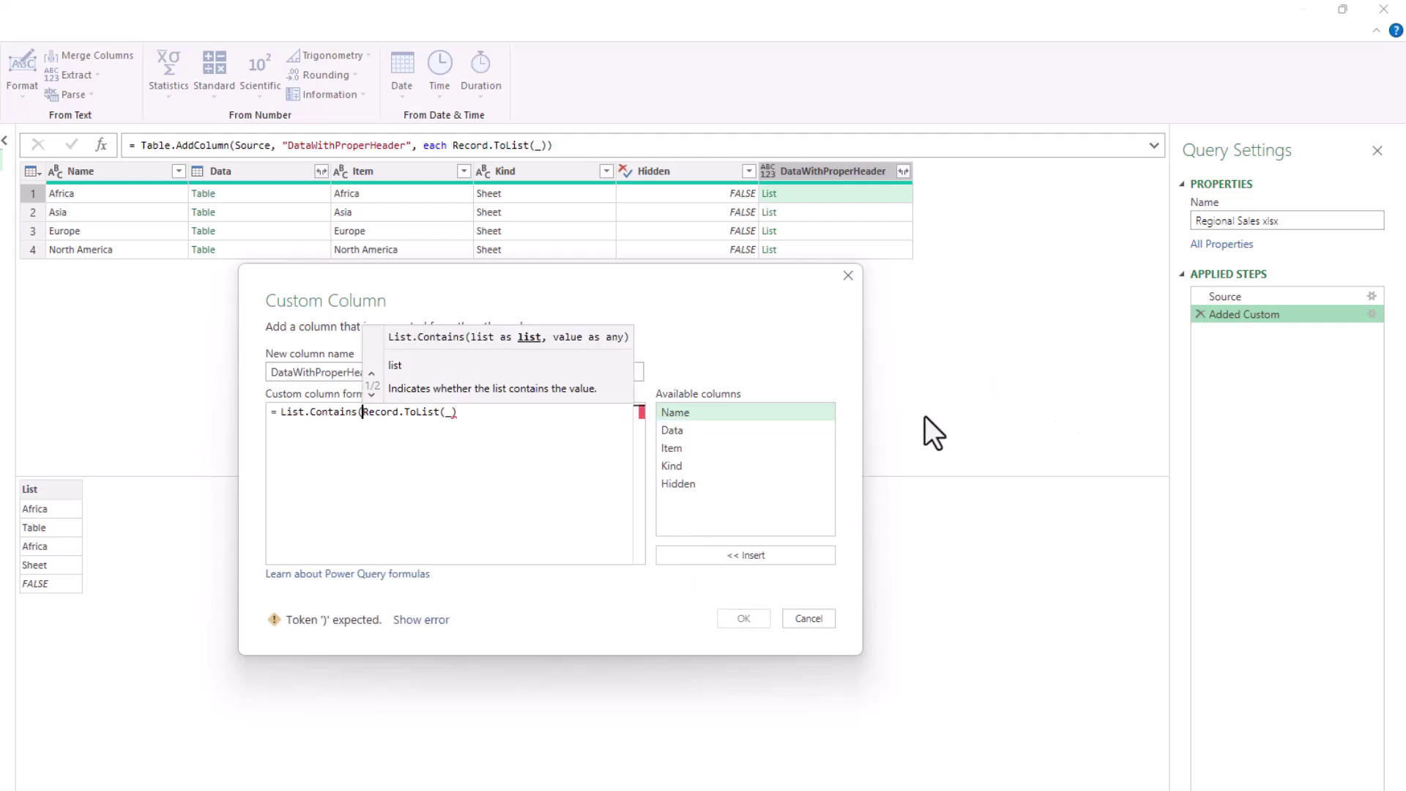
click(495, 411)
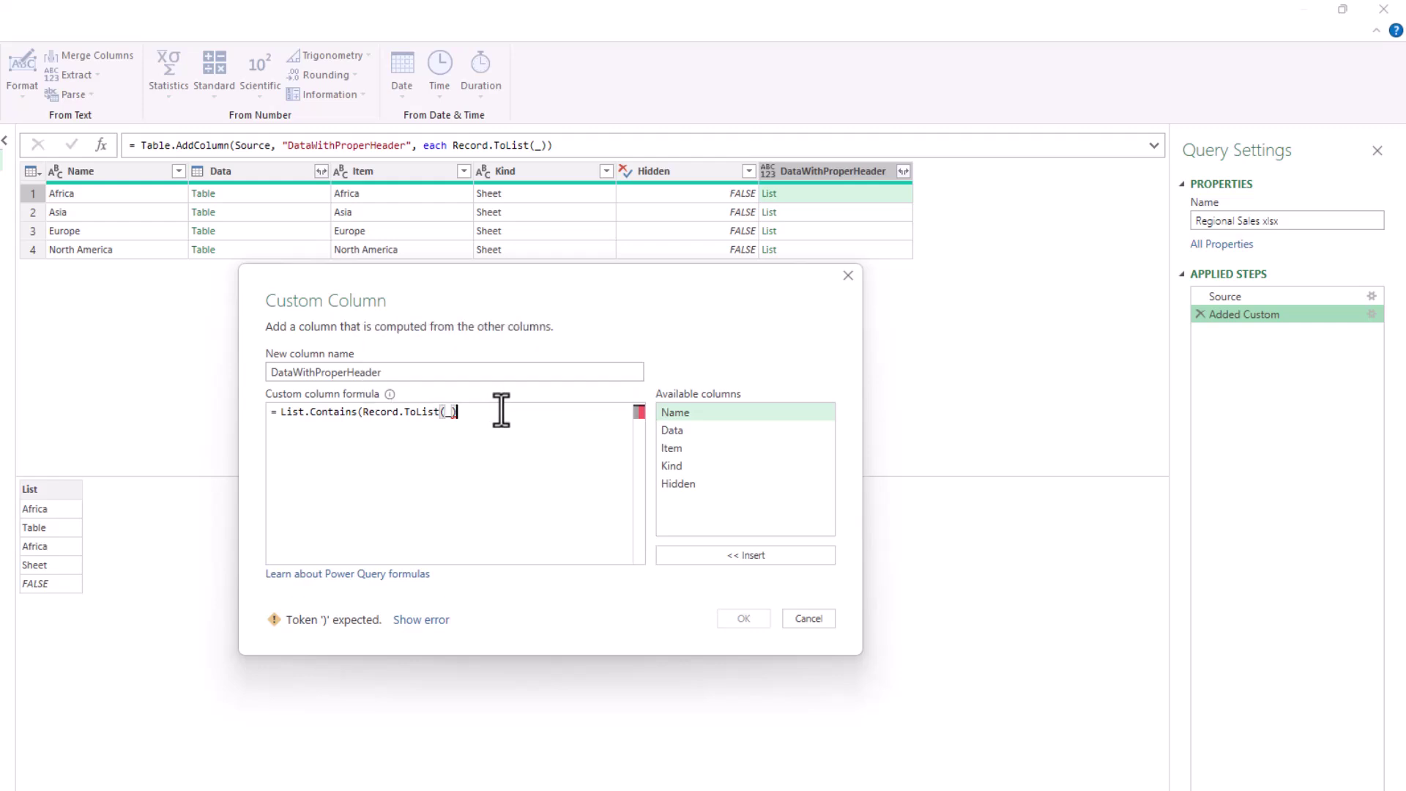
text(,)
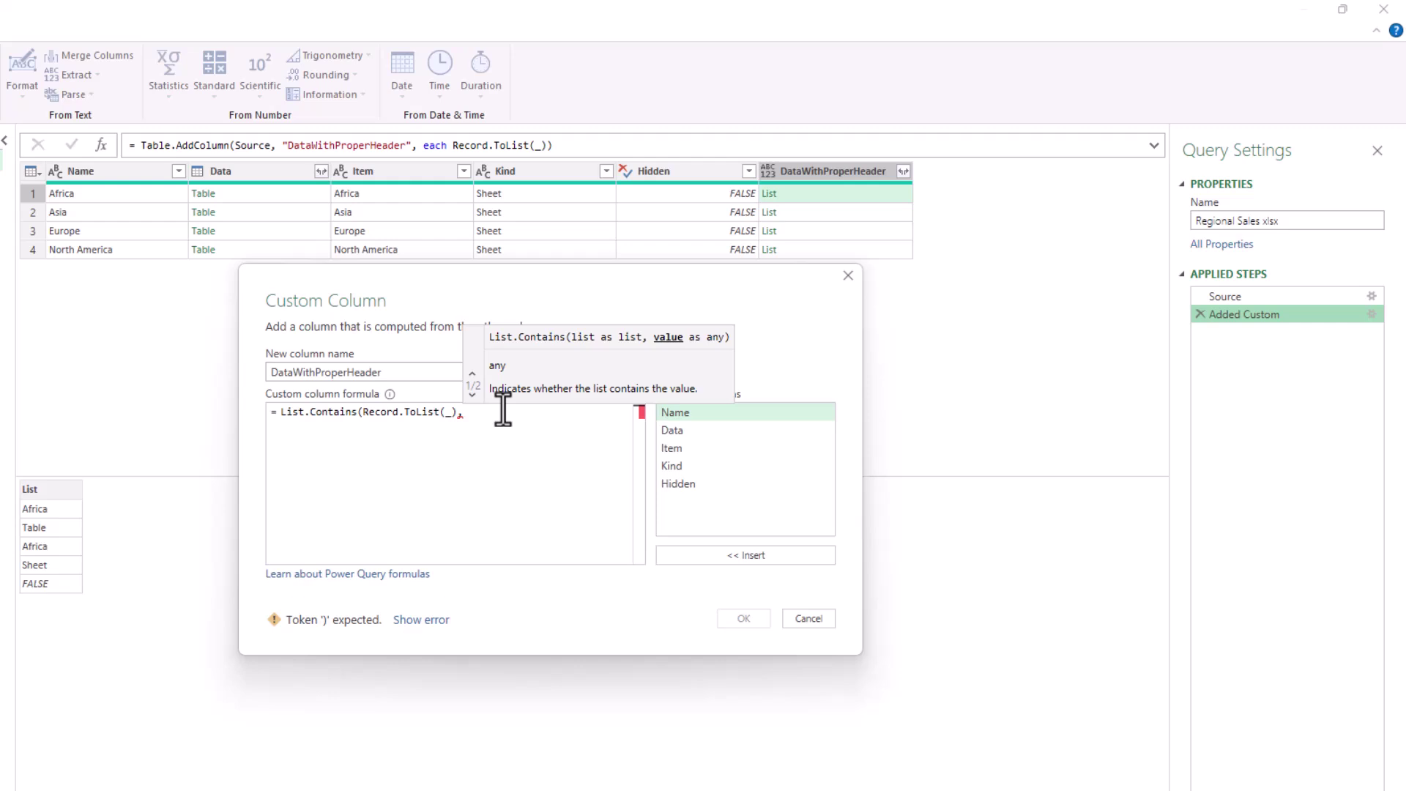
text("Country)
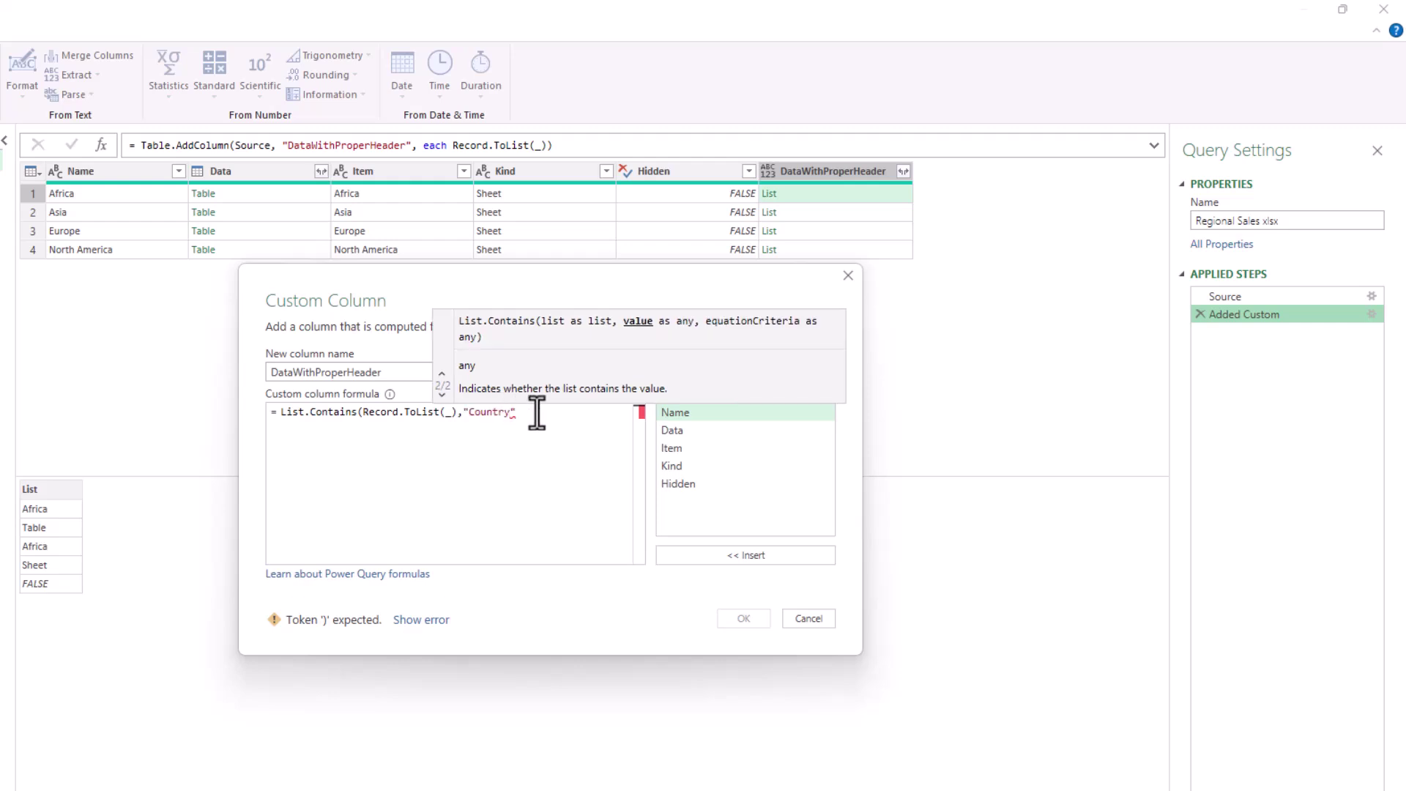
text("))
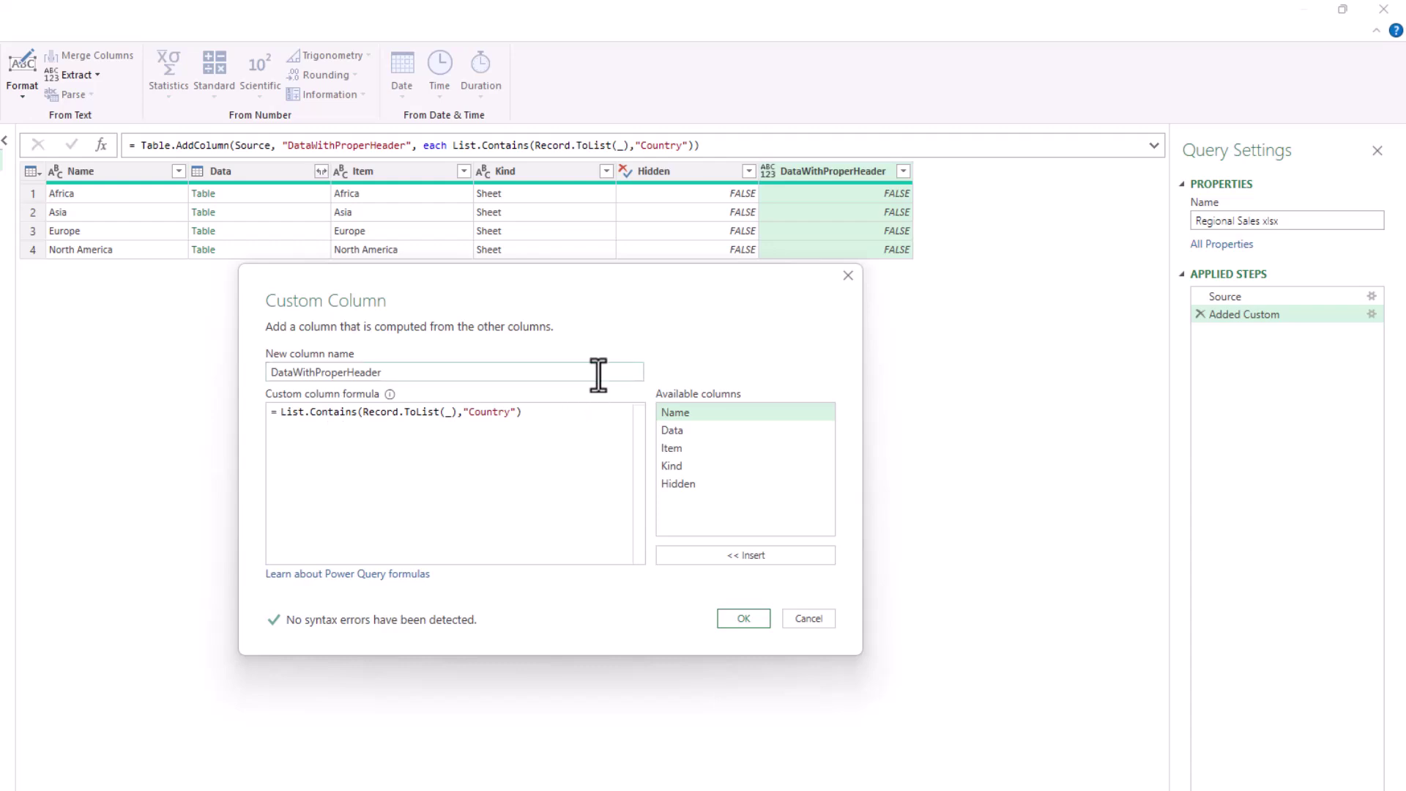
Step: Insert the Table.Skip function with its opening parenthesis in front of List.Contains in the DataWithProperHeader formula
text(.Skkk)
key(BackSpace)
key(BackSpace)
key(BackSpace)
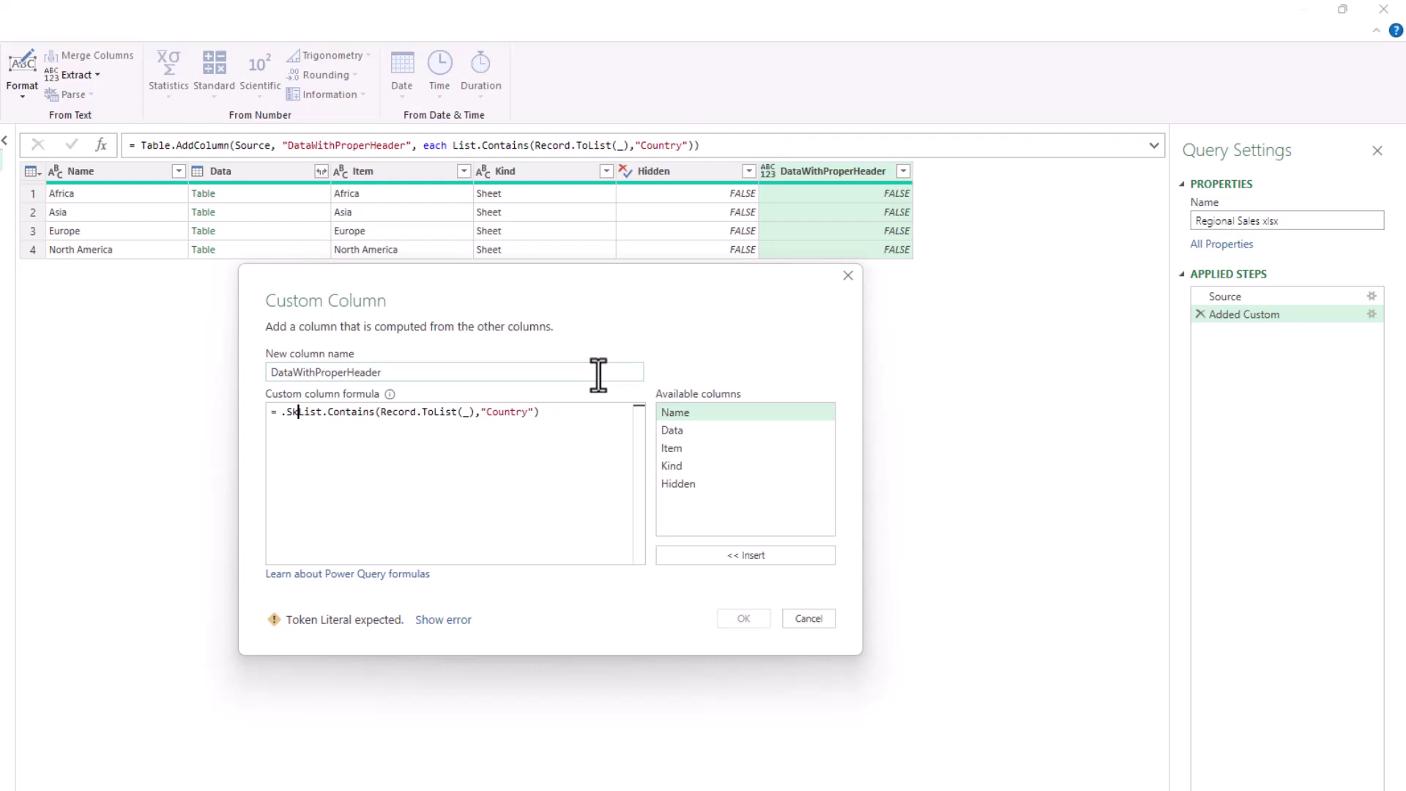
text(kip)
key(BackSpace)
key(BackSpace)
key(BackSpace)
key(BackSpace)
key(BackSpace)
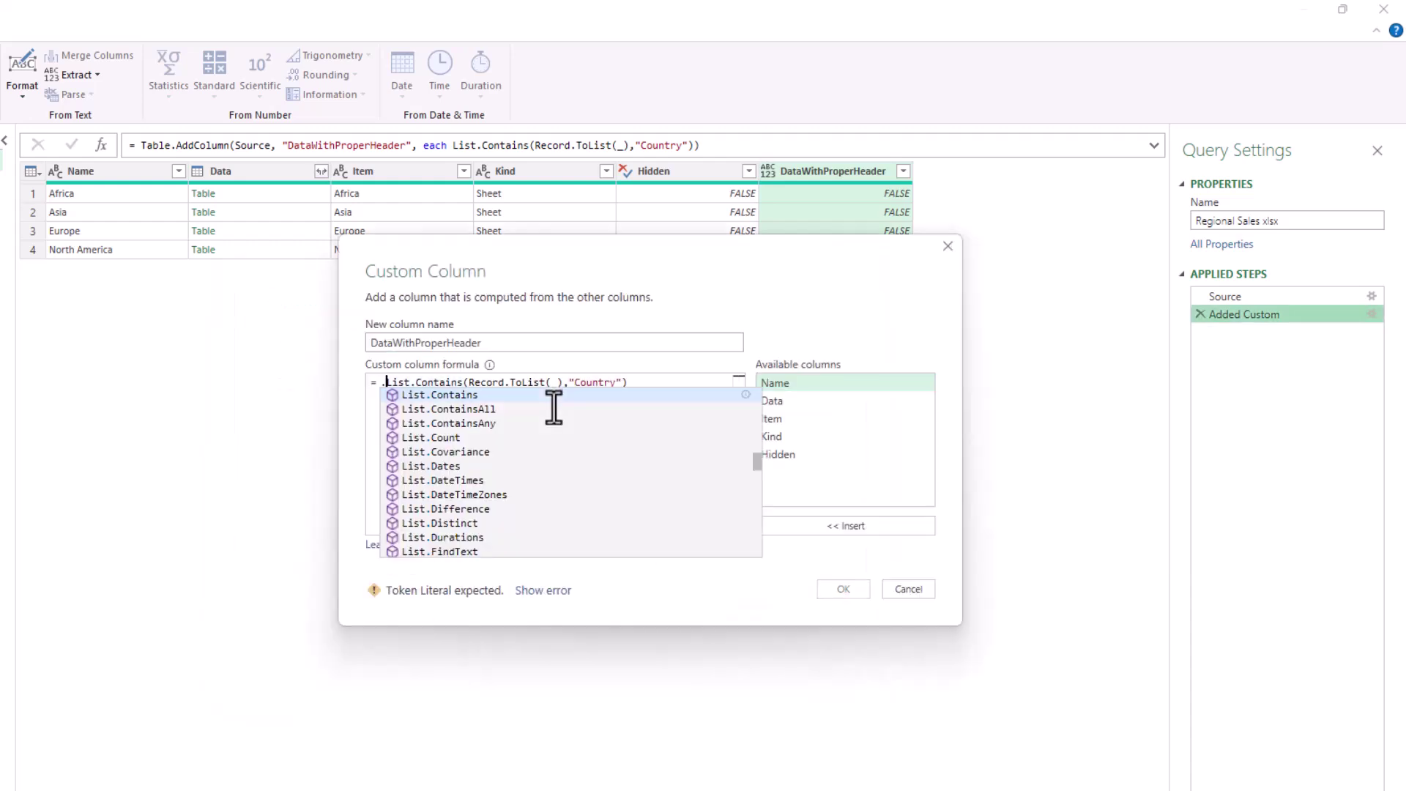
text(Skip)
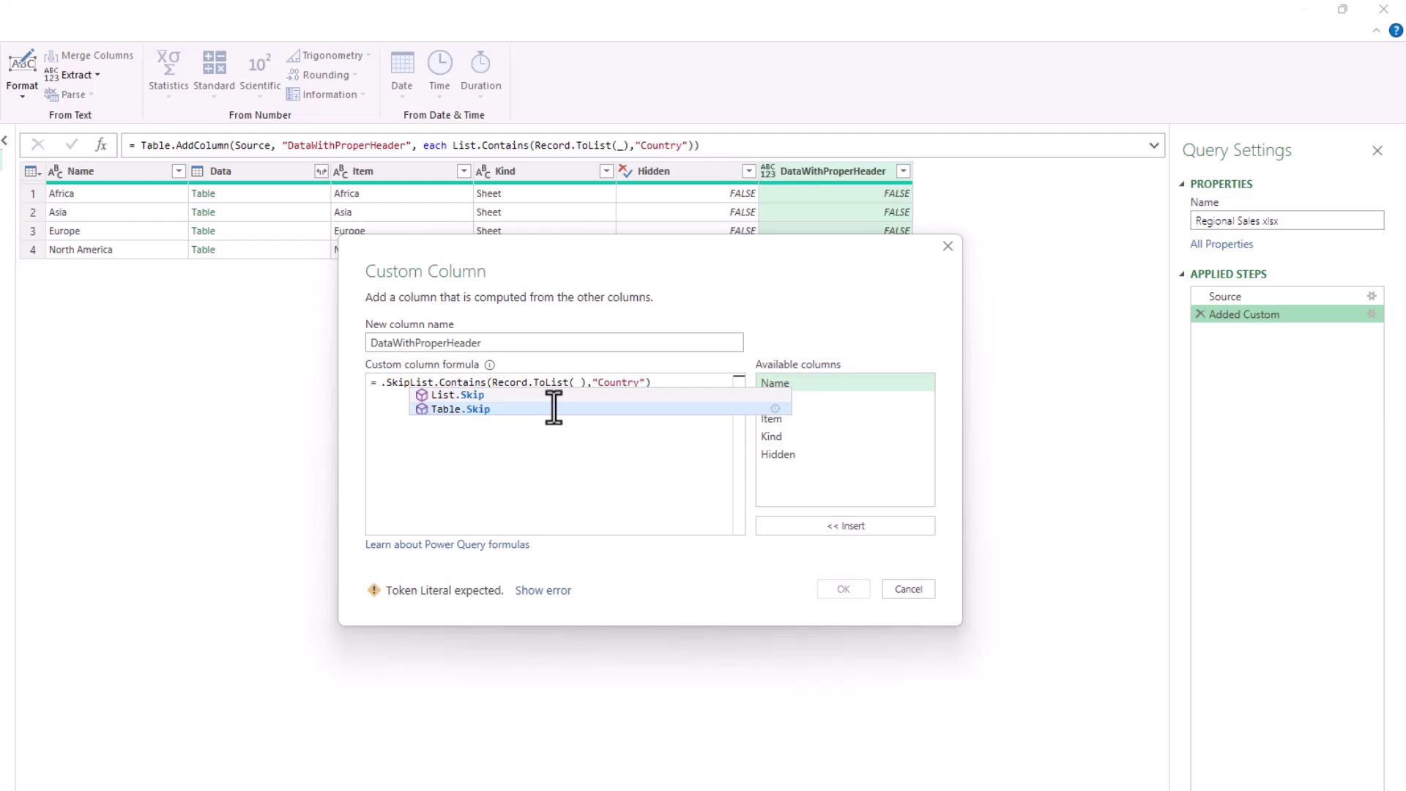
click(553, 409)
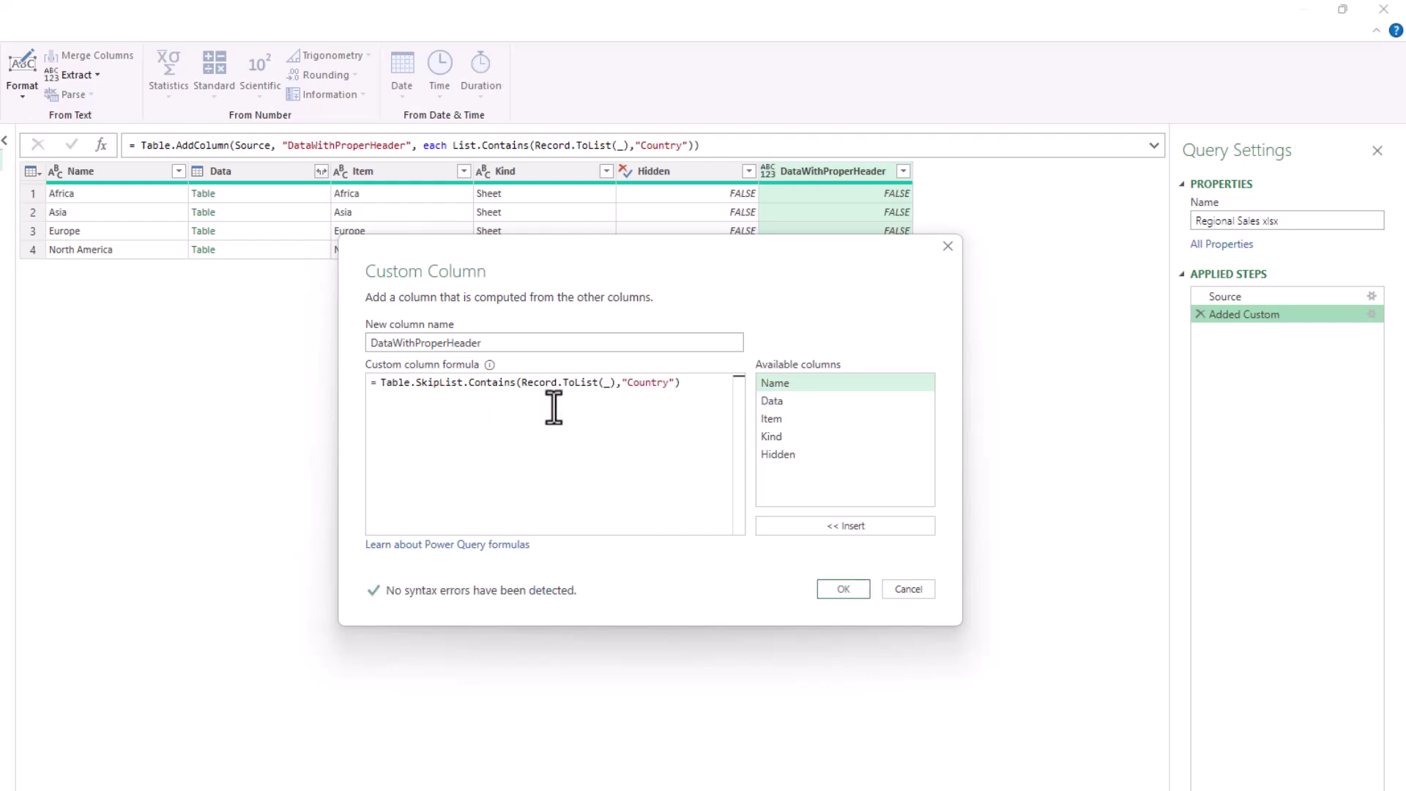
text(()
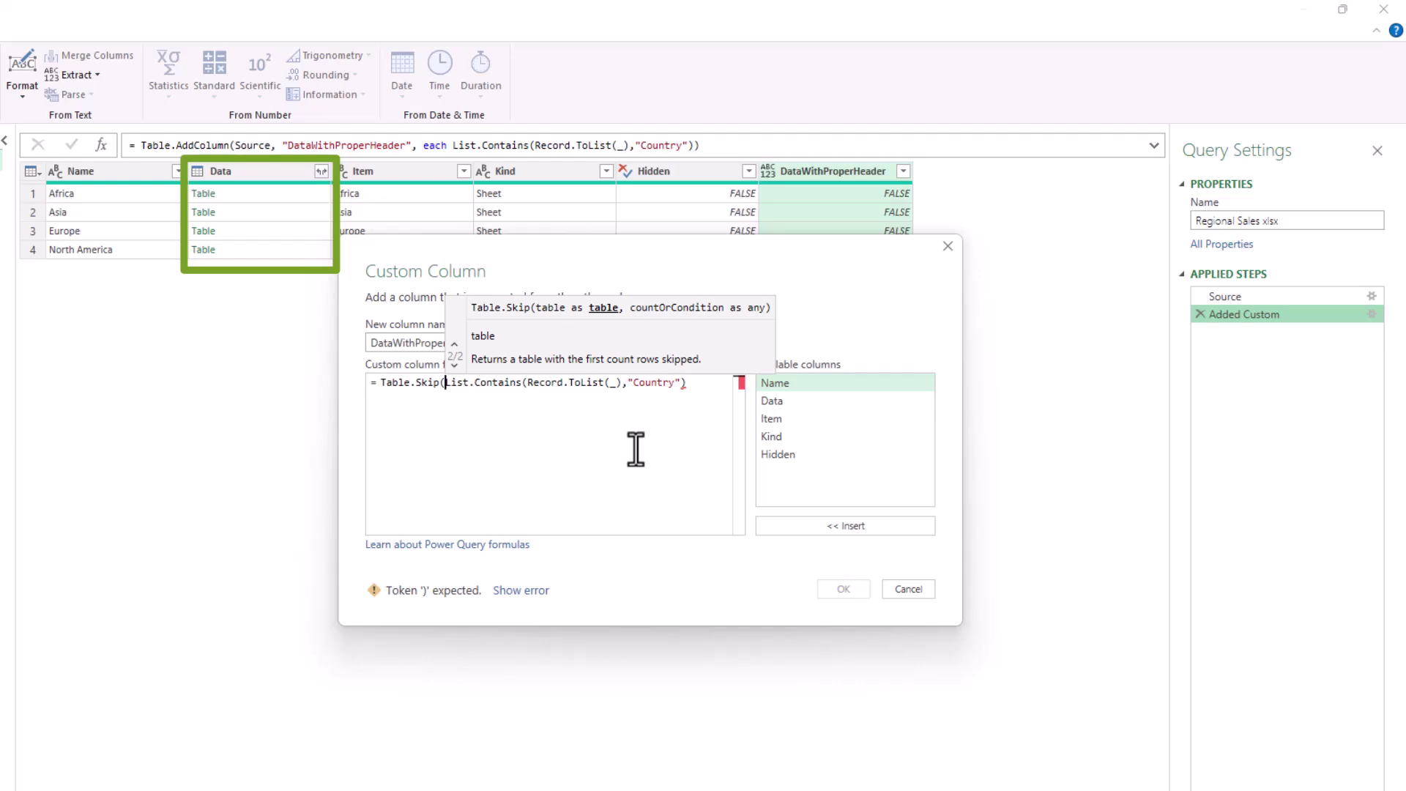
Step: Complete and apply the formula as Table.Skip([Data], each not List.Contains(Record.ToList(_),"Country"))
text([)
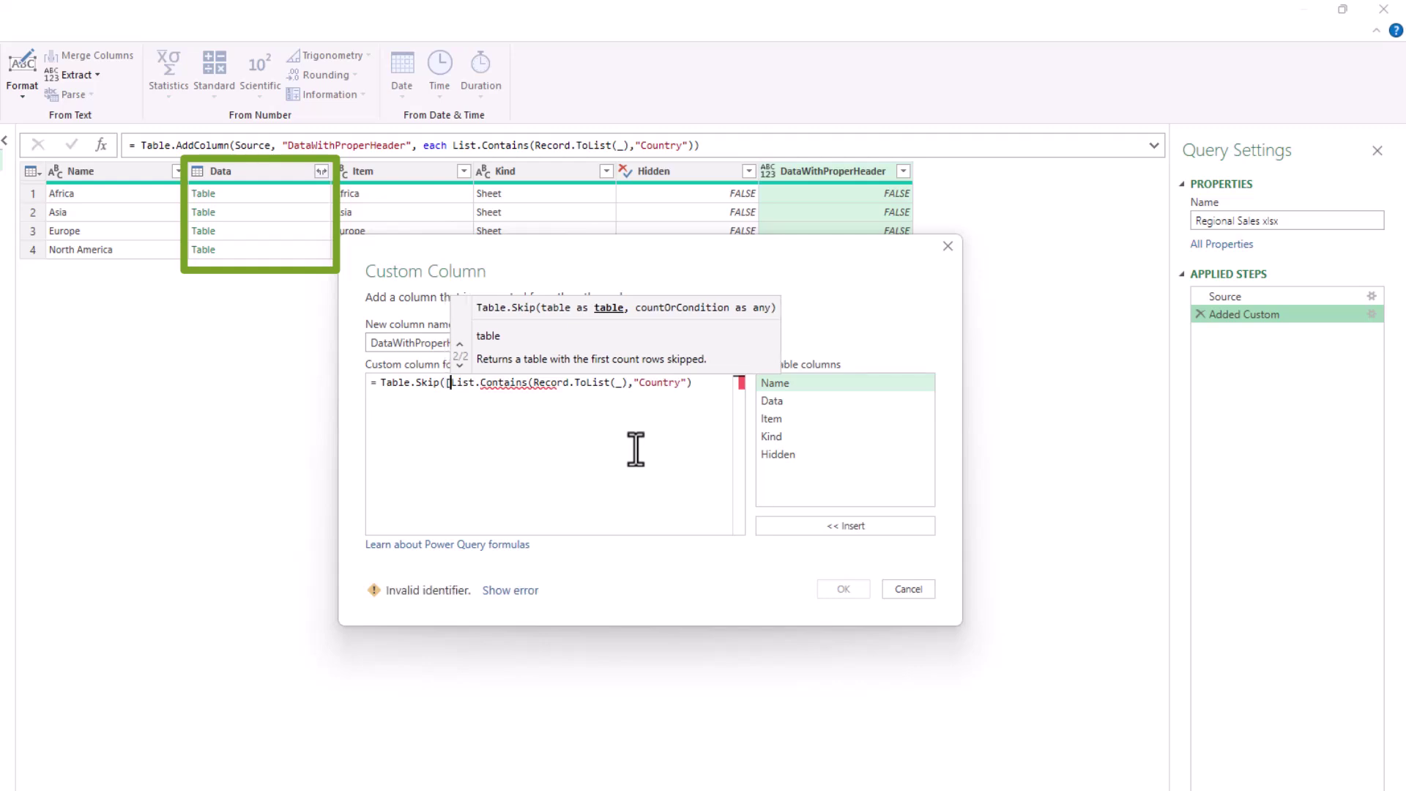
text(Data])
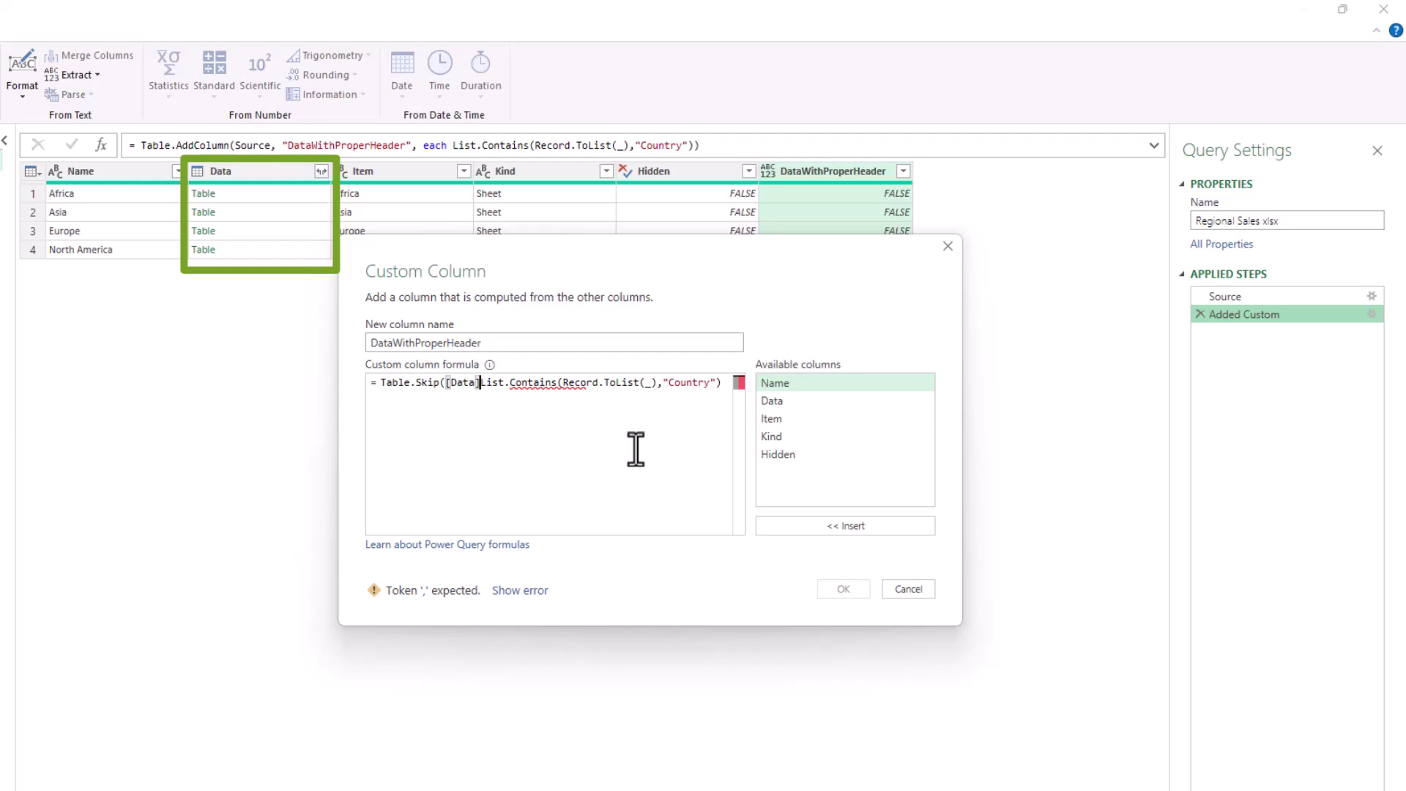
text(, )
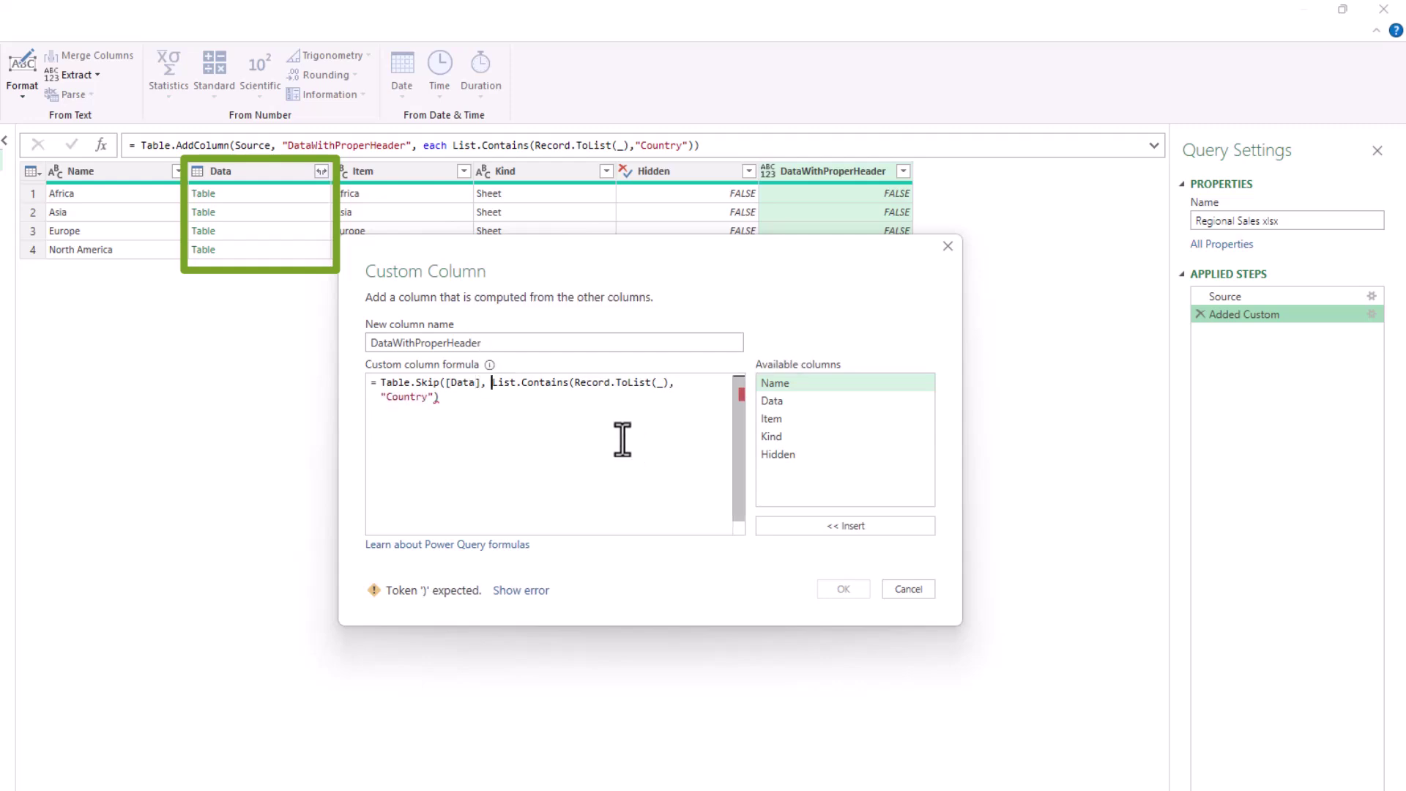
text(each)
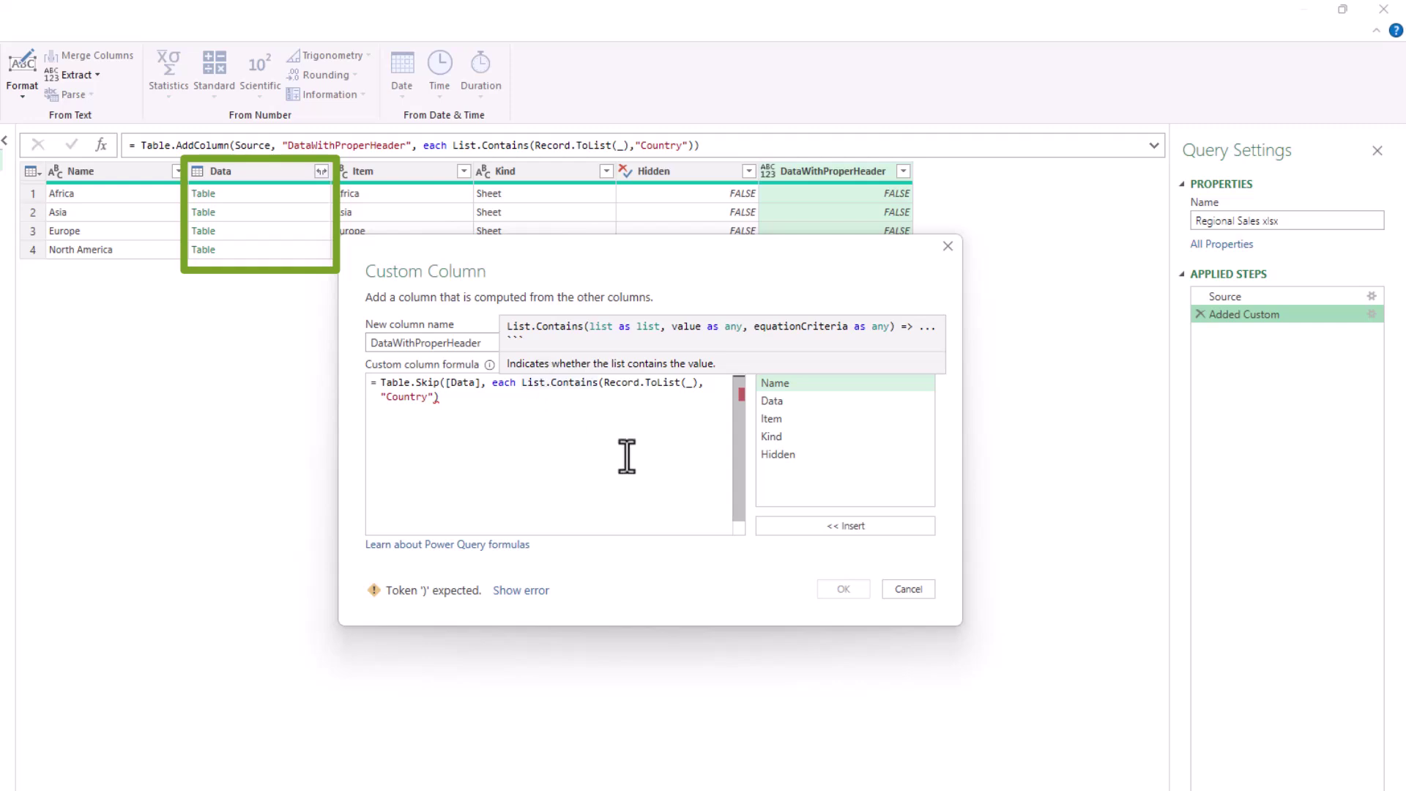
text(not)
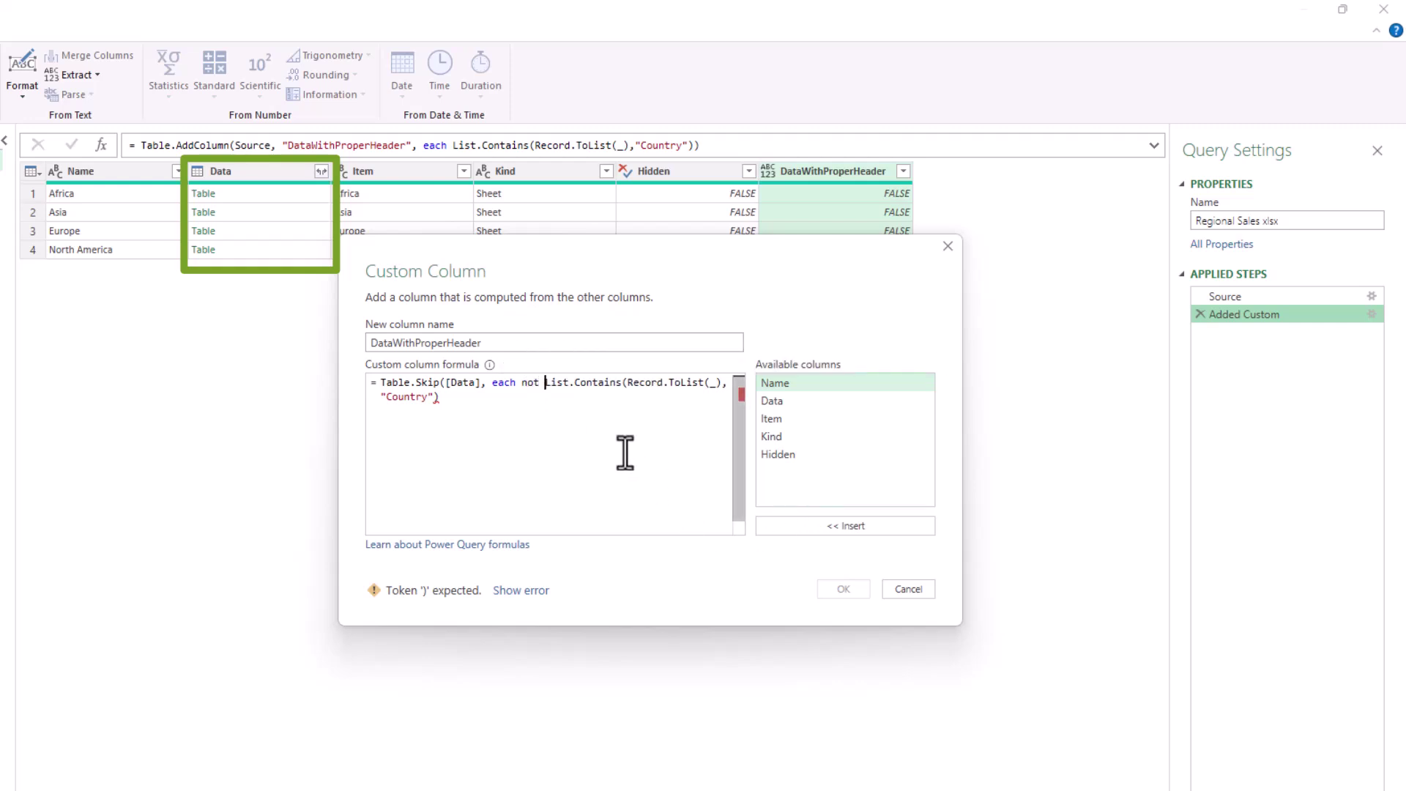
click(578, 423)
text())
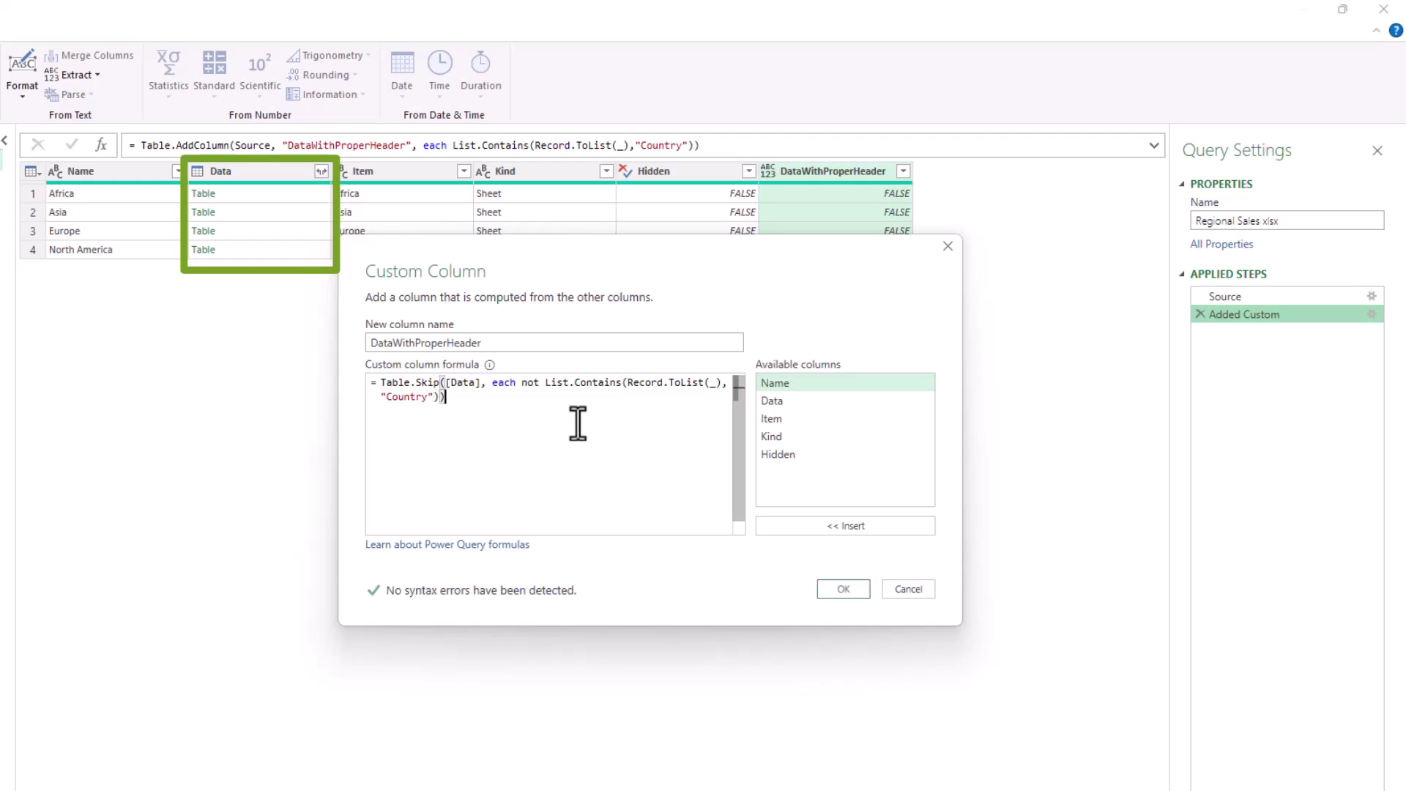
click(827, 586)
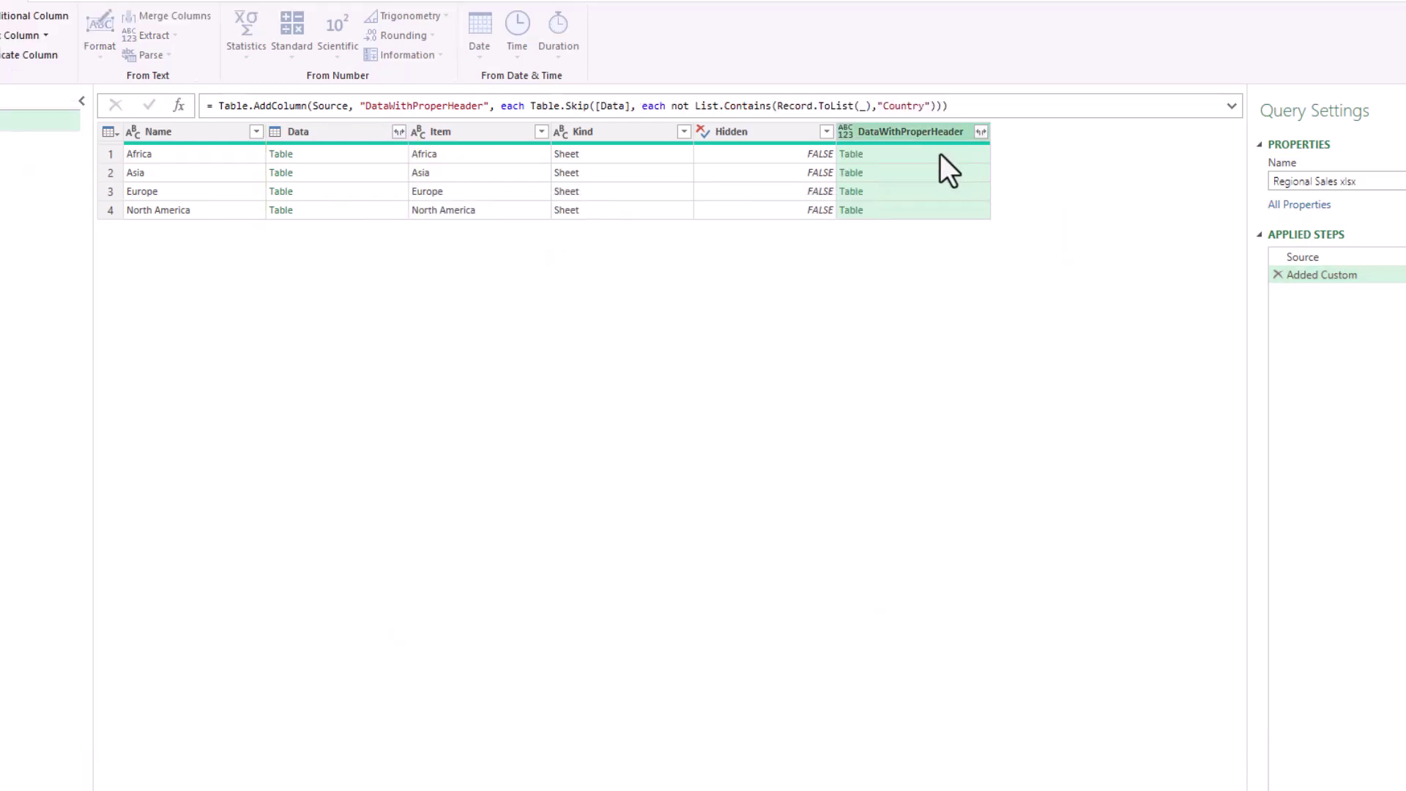
Step: Preview the Africa table in DataWithProperHeader and compare its first row with the original North America table in Data
click(940, 155)
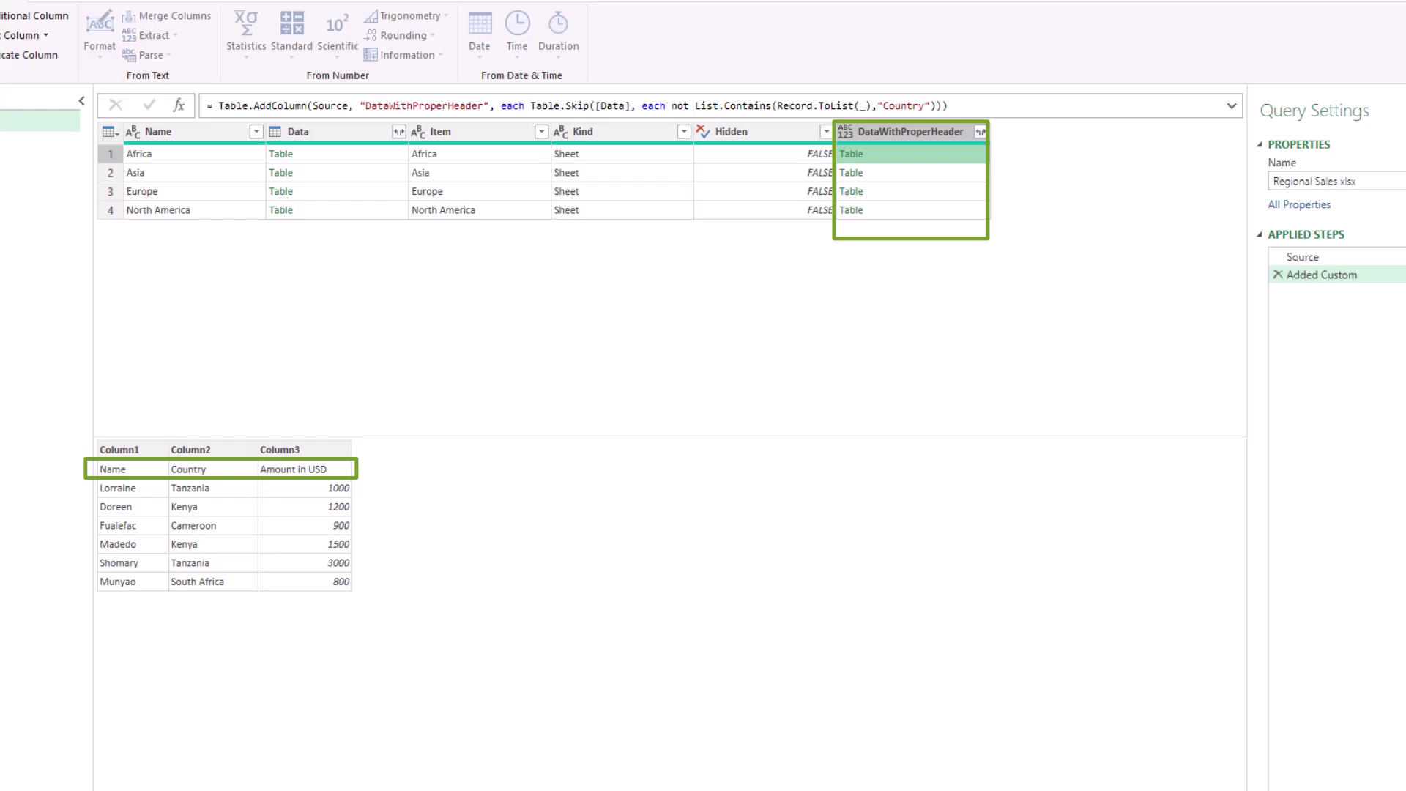
click(336, 210)
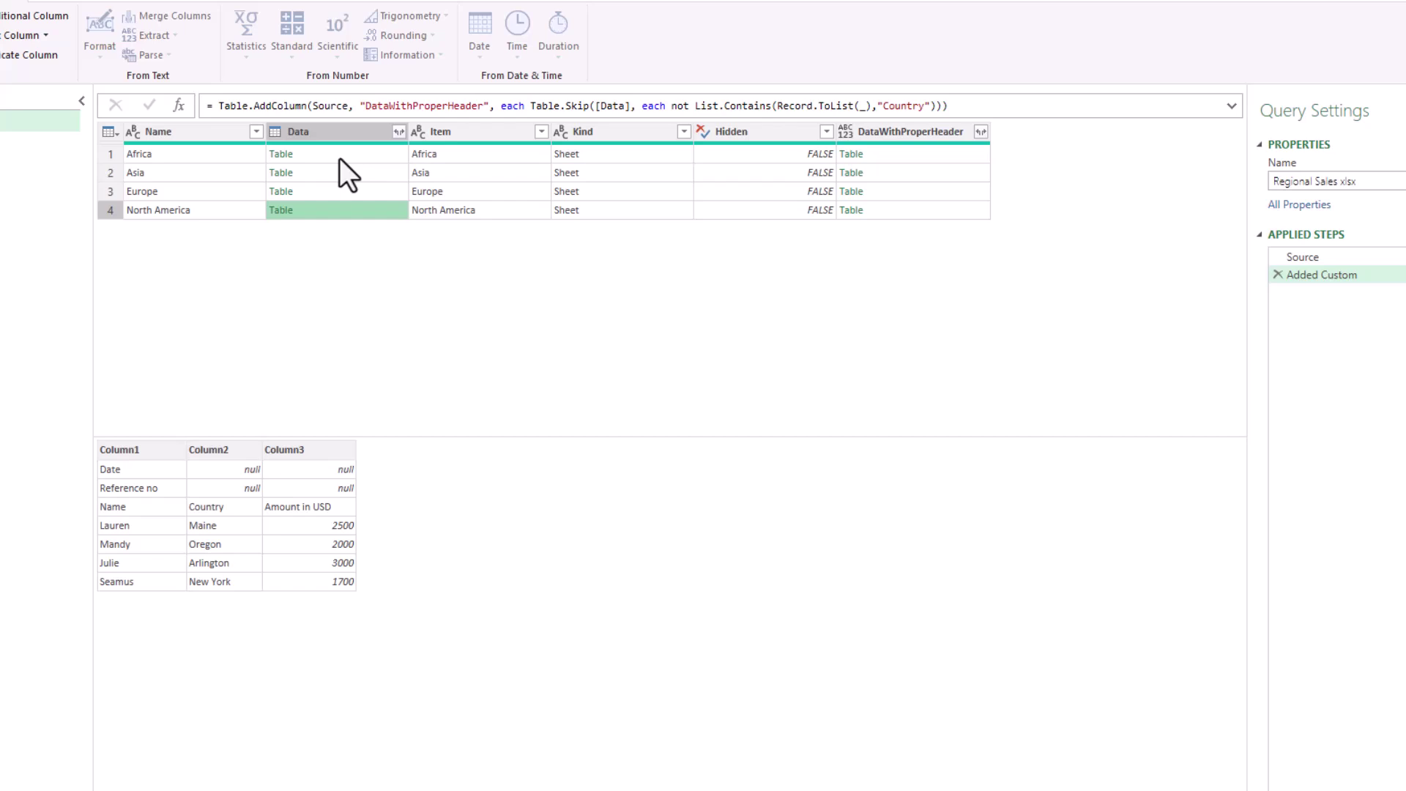
click(857, 153)
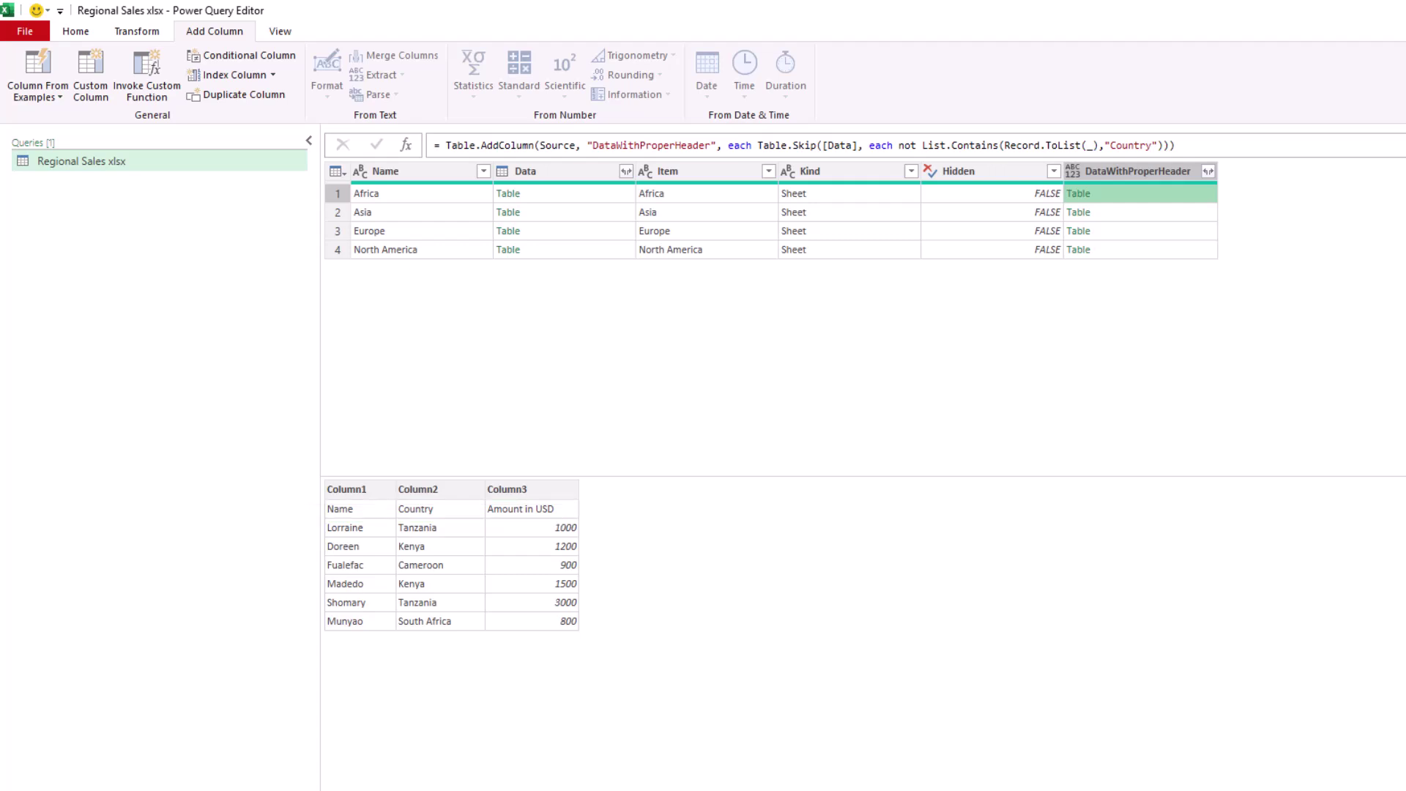
Step: Wrap the whole Table.Skip expression of the DataWithProperHeader column in Table.PromoteHeaders and apply the formula
key(Delete)
key(Delete)
key(Delete)
key(Delete)
key(Delete)
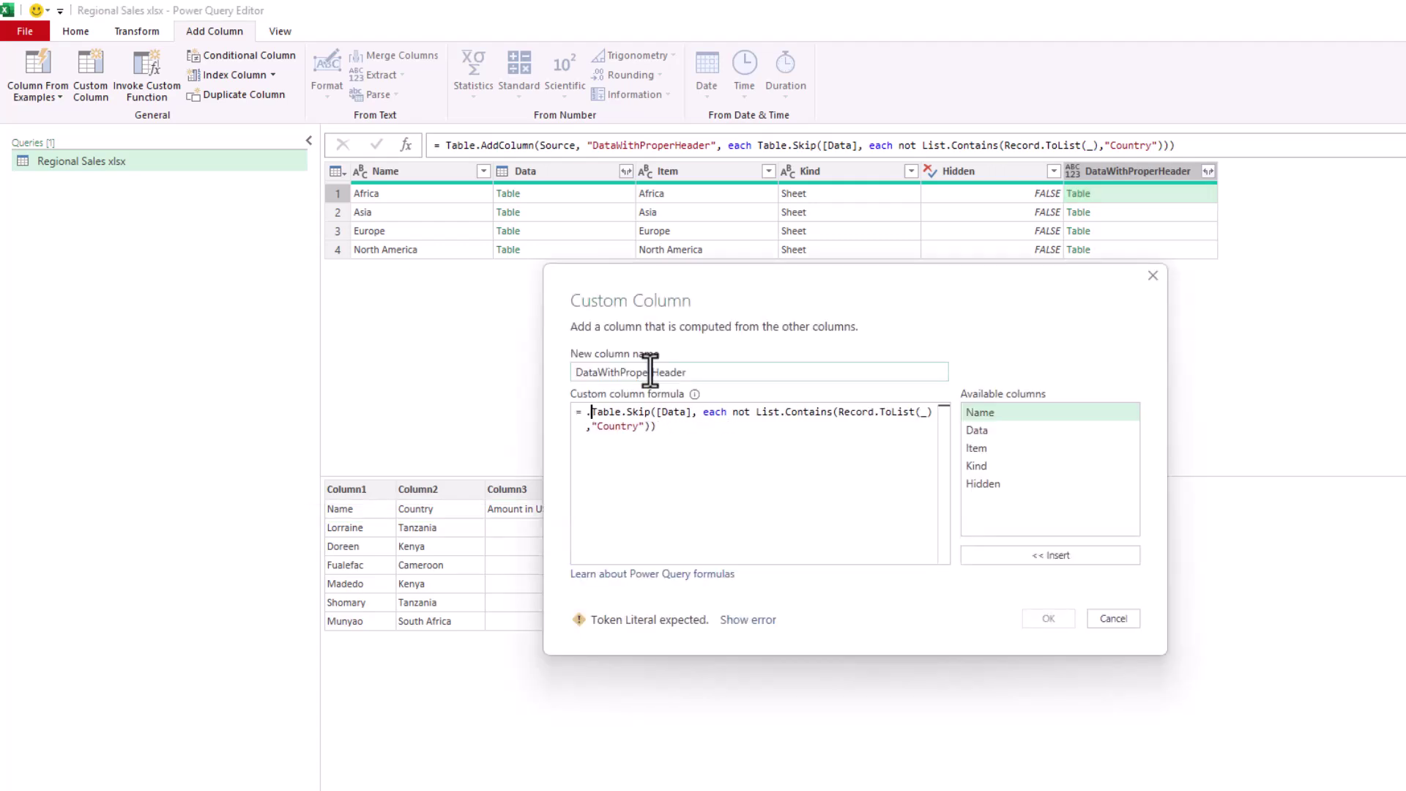
key(BackSpace)
text(.P)
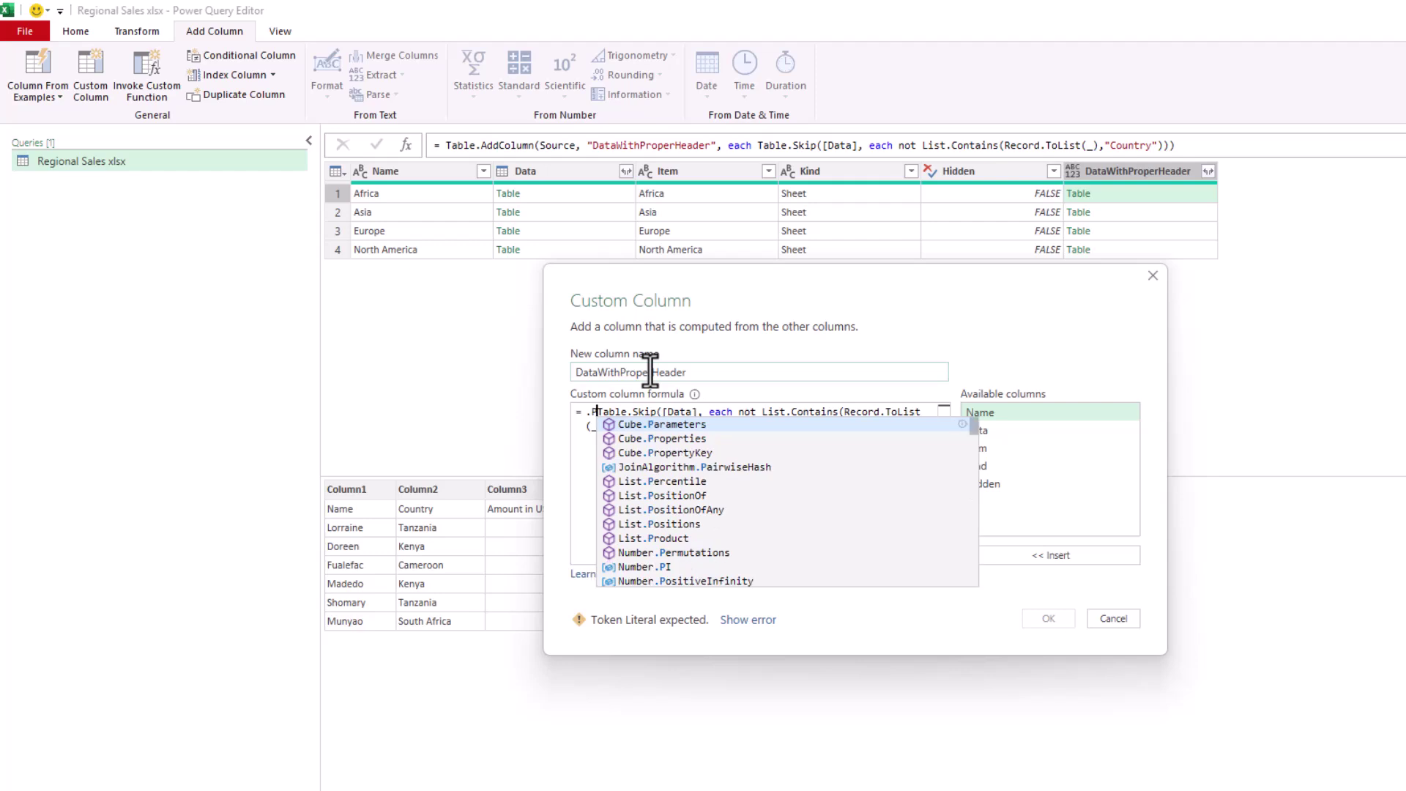
text(romo)
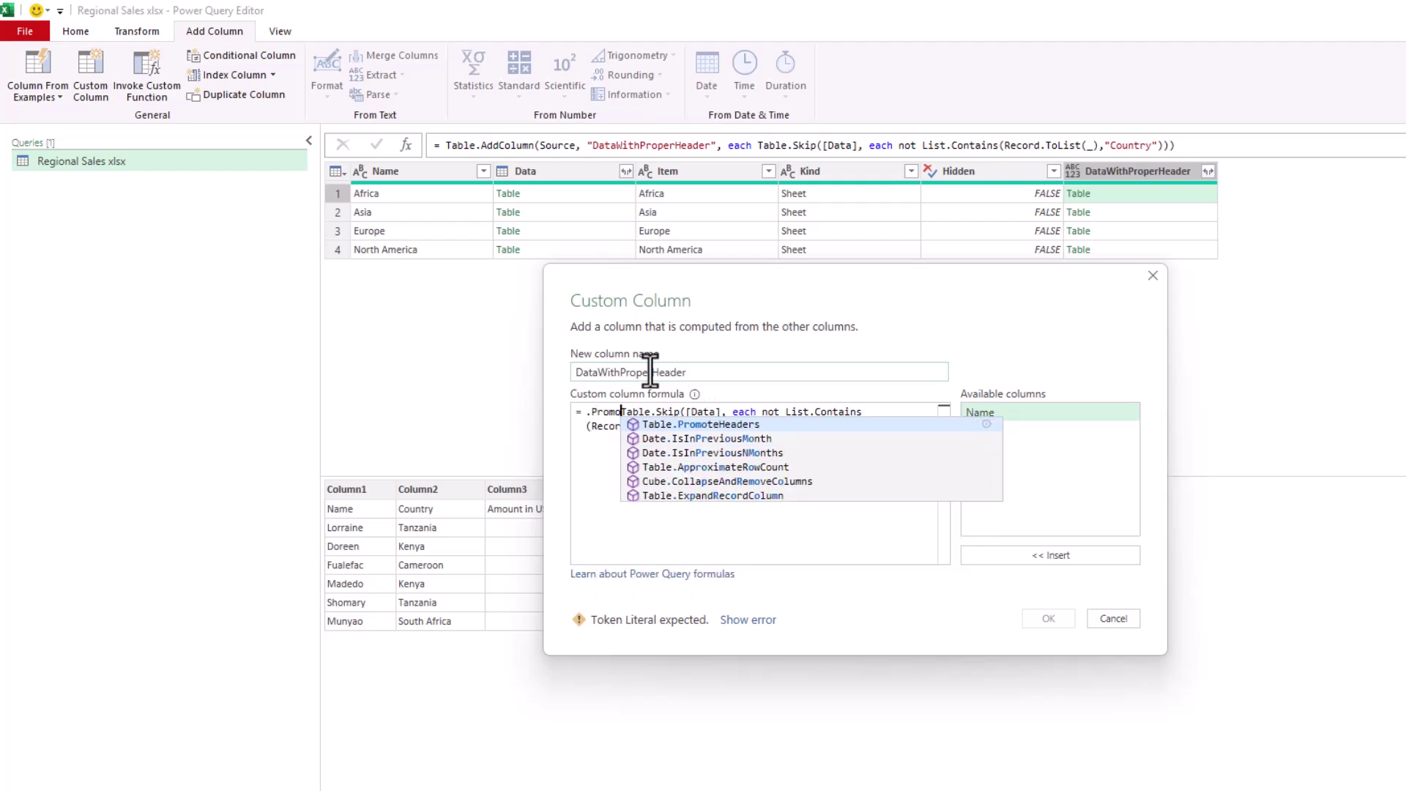
key(Tab)
text((_)
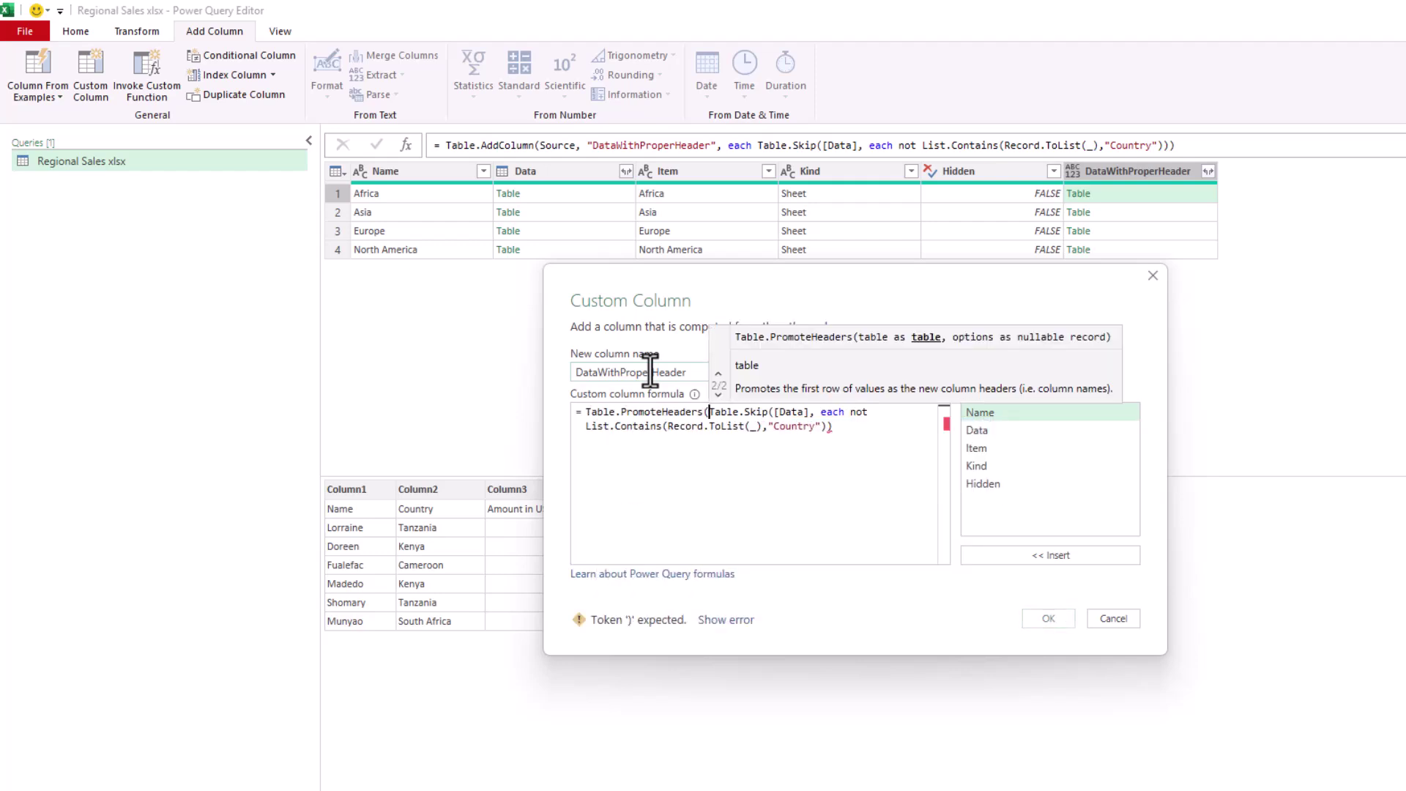
text())
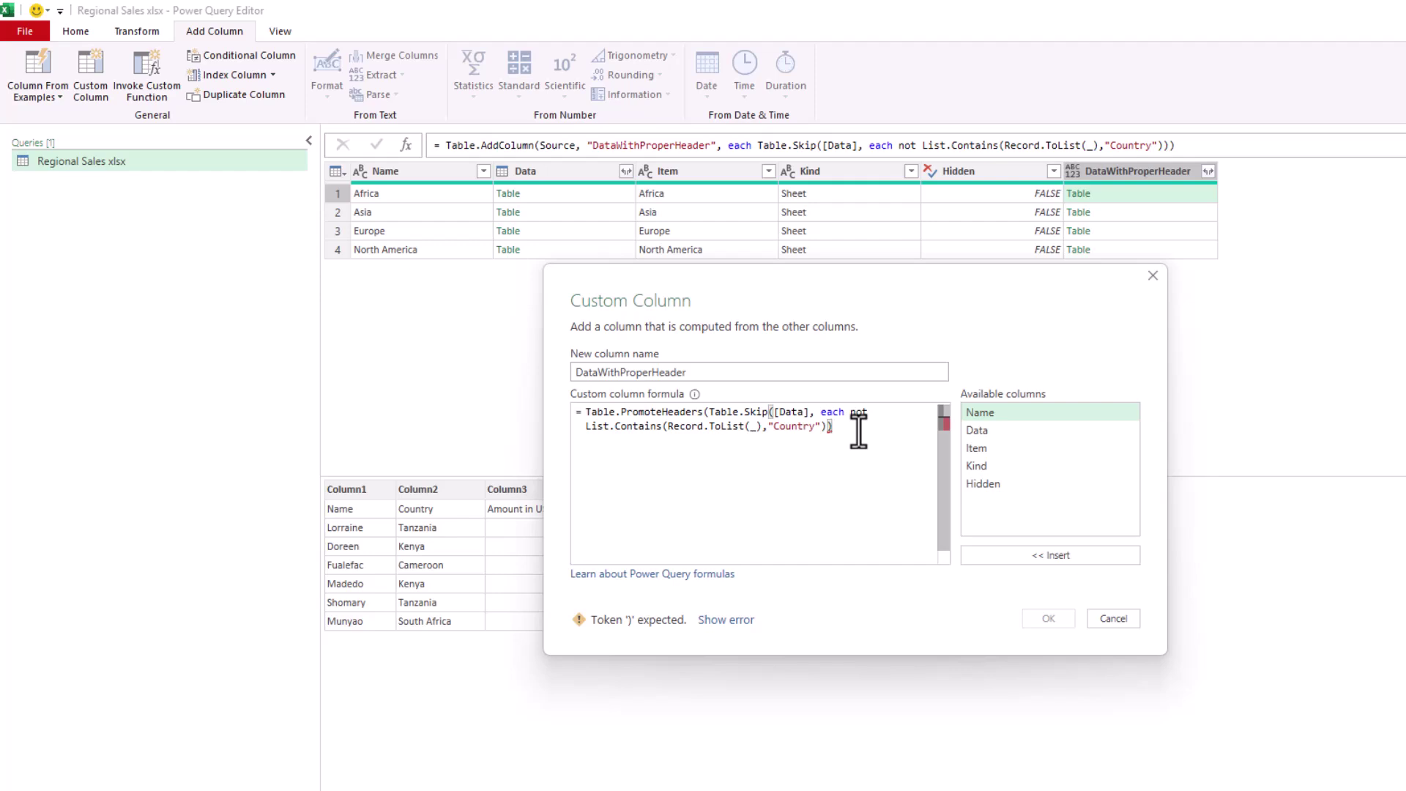
key(Return)
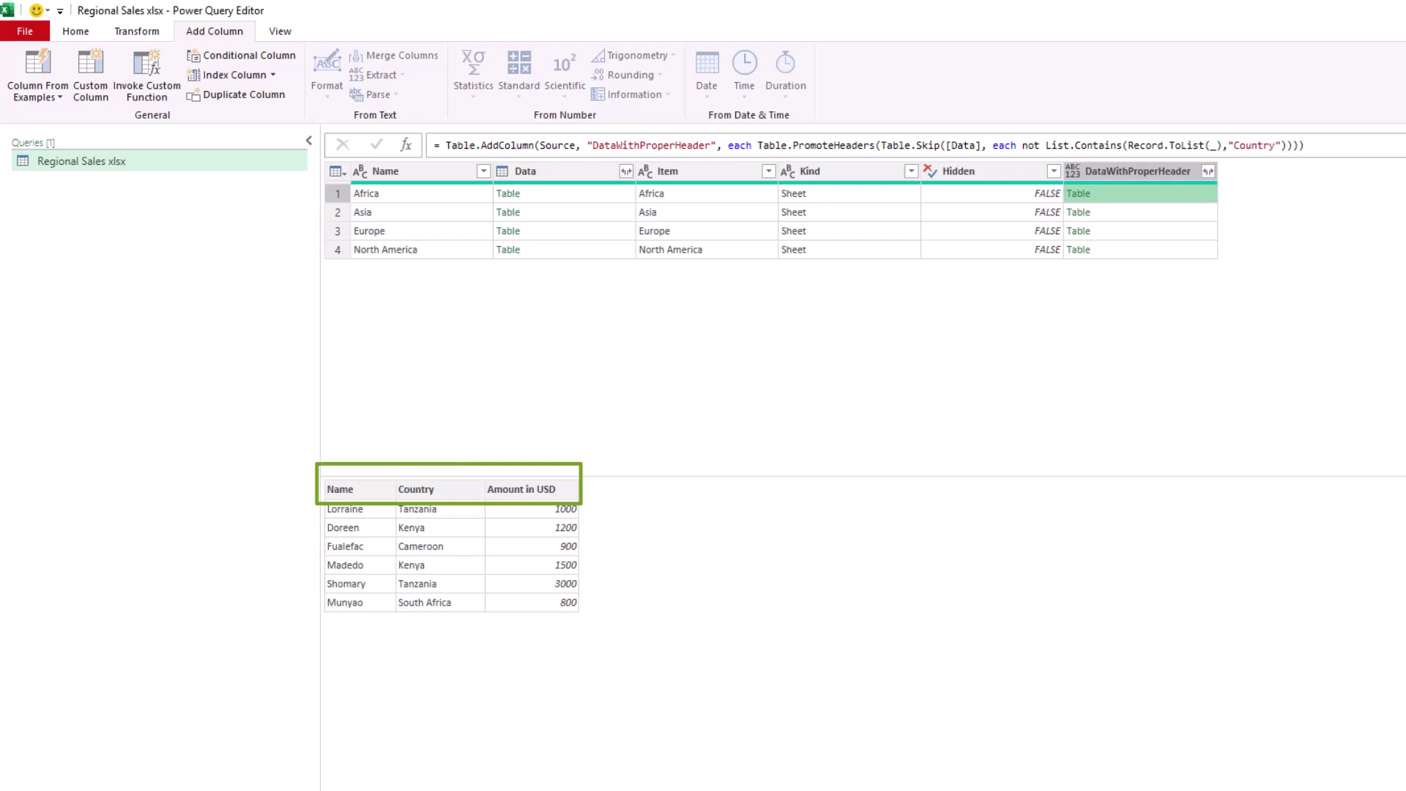
Step: Preview the Asia, Europe and North America tables in DataWithProperHeader to check their column headers
click(1099, 212)
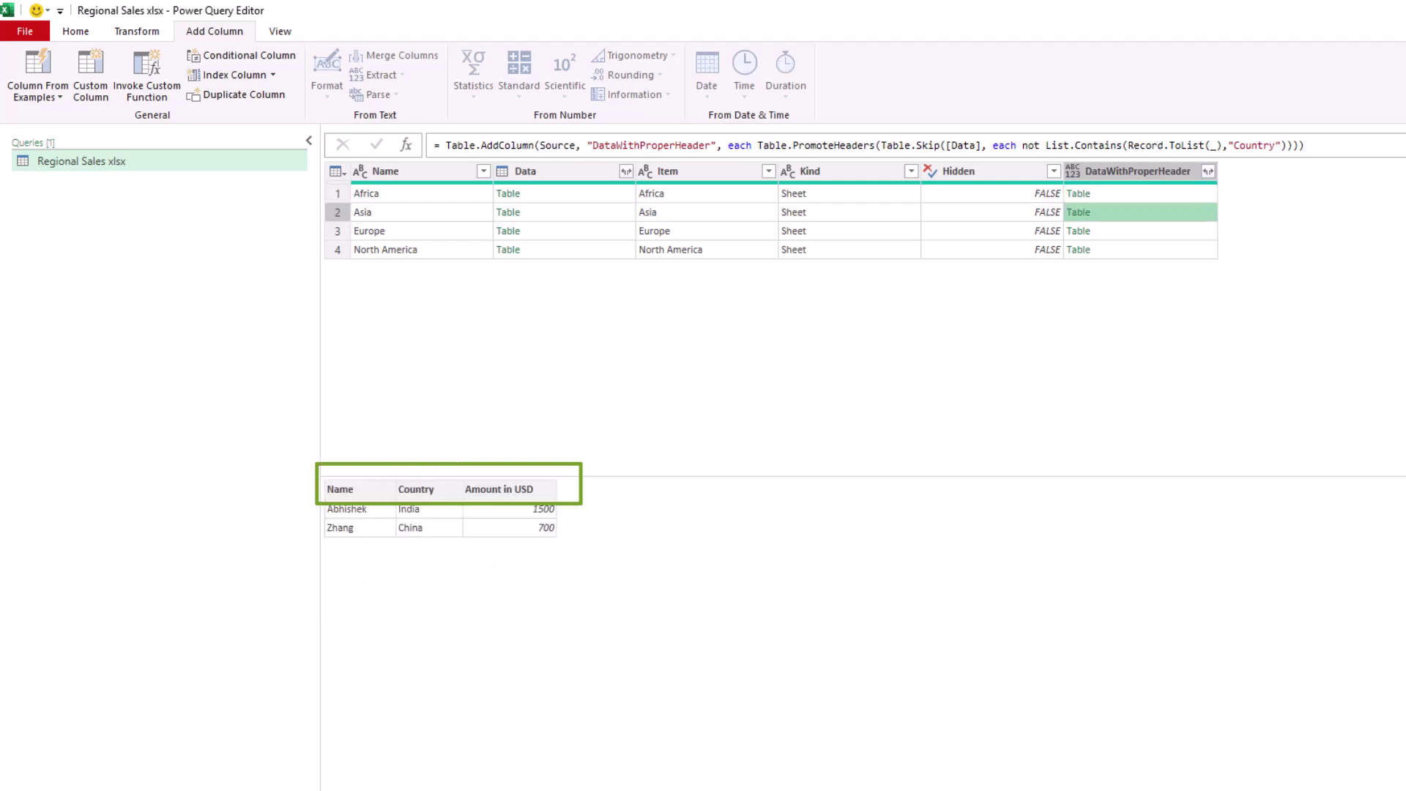
click(1084, 231)
click(1076, 250)
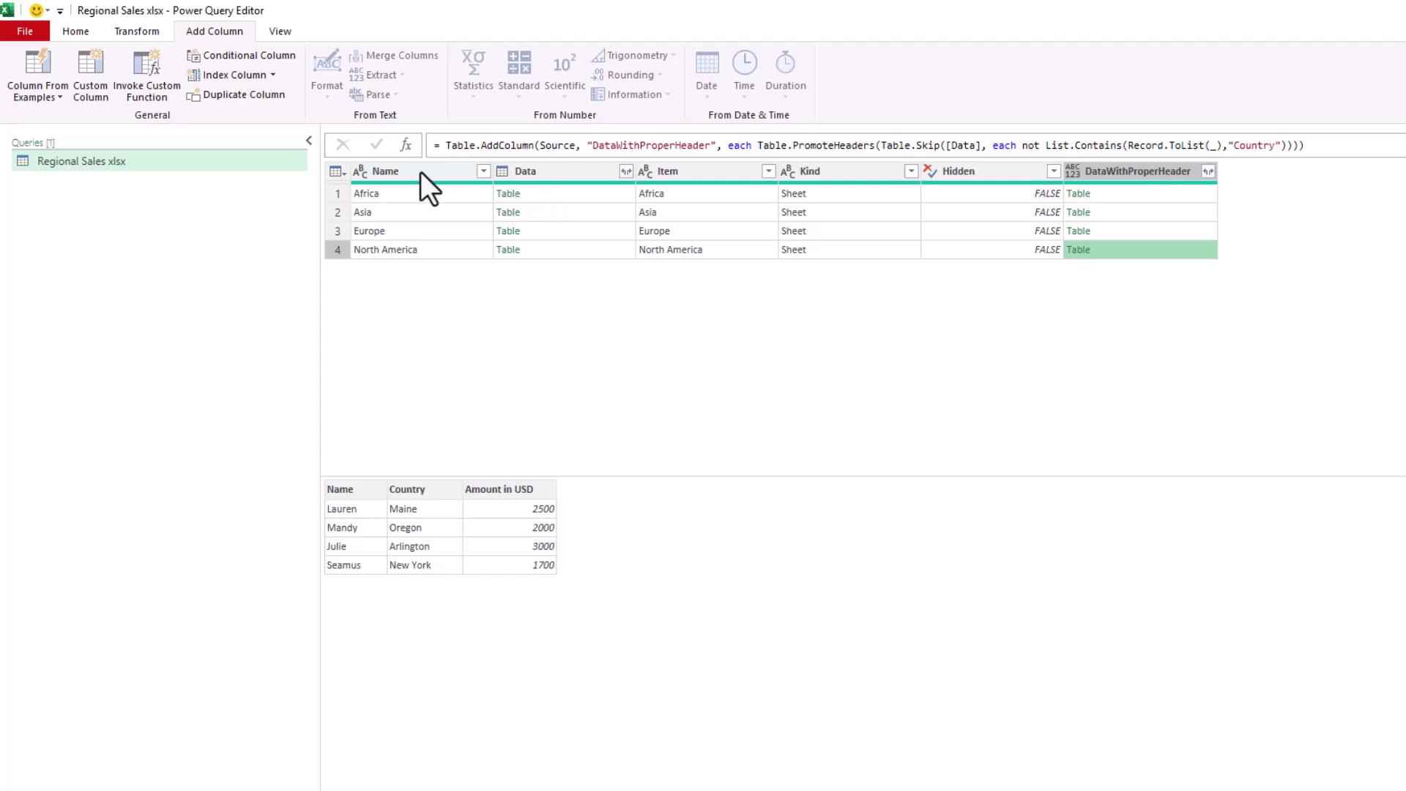
Step: Keep only the Name and DataWithProperHeader columns and remove all other columns
click(464, 174)
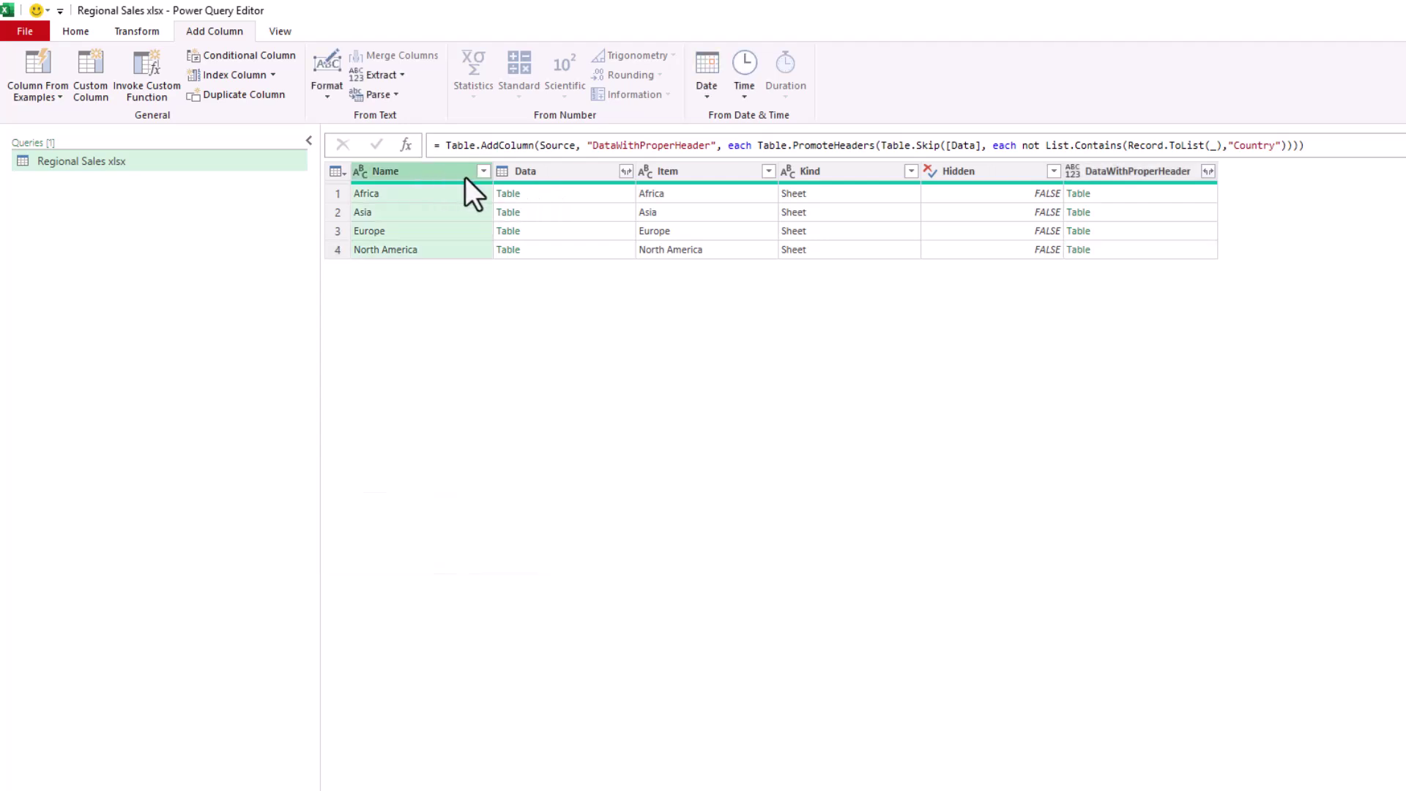
click(1157, 170)
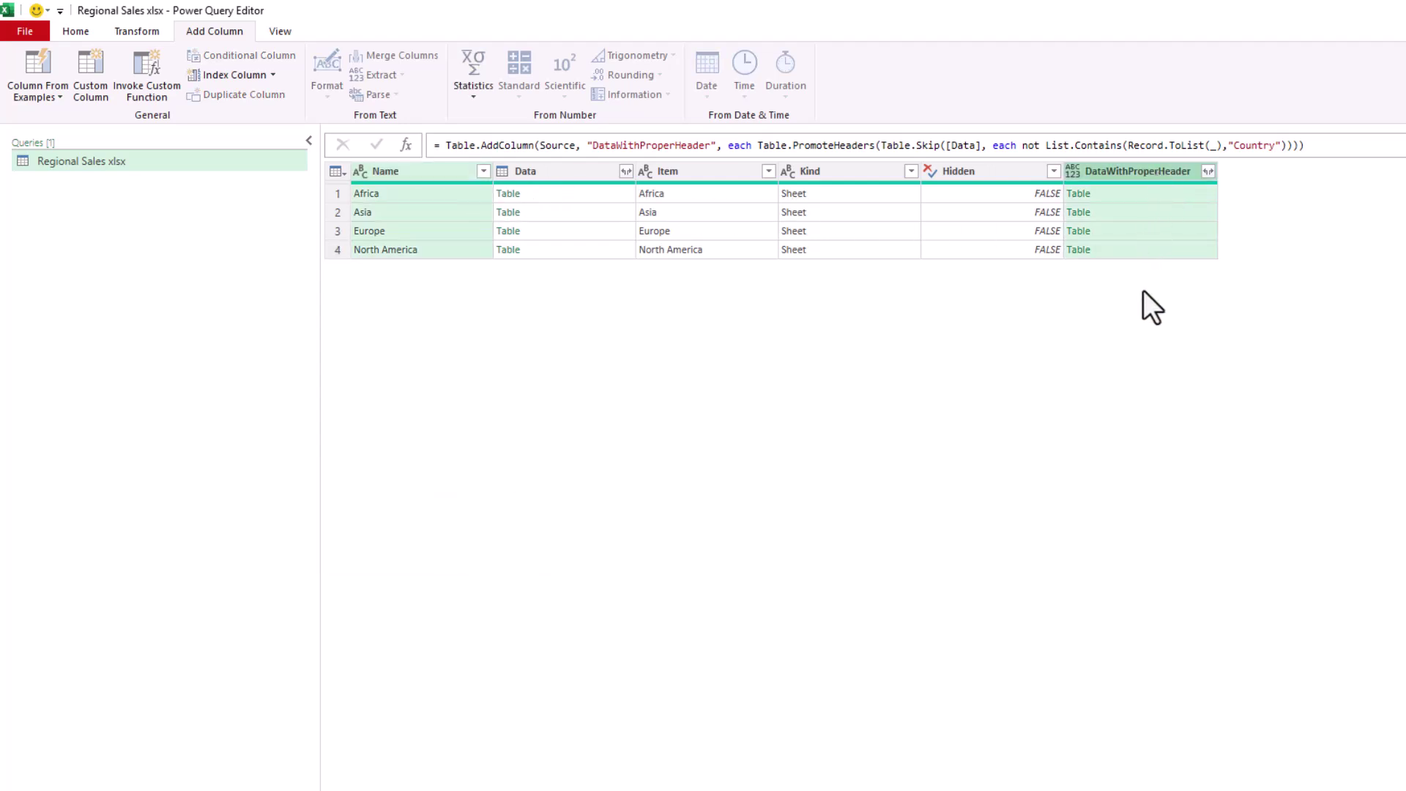
right_click(1156, 173)
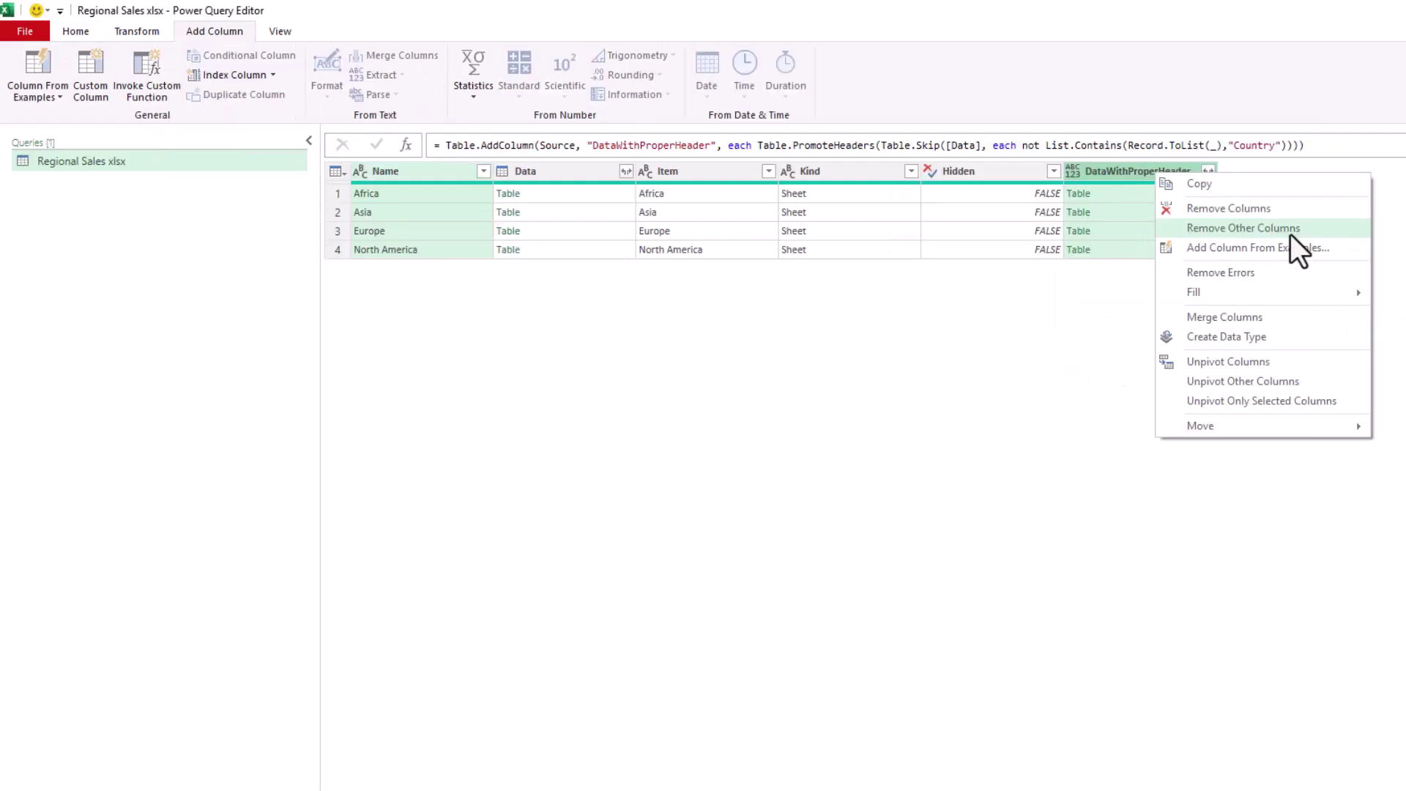
click(1138, 233)
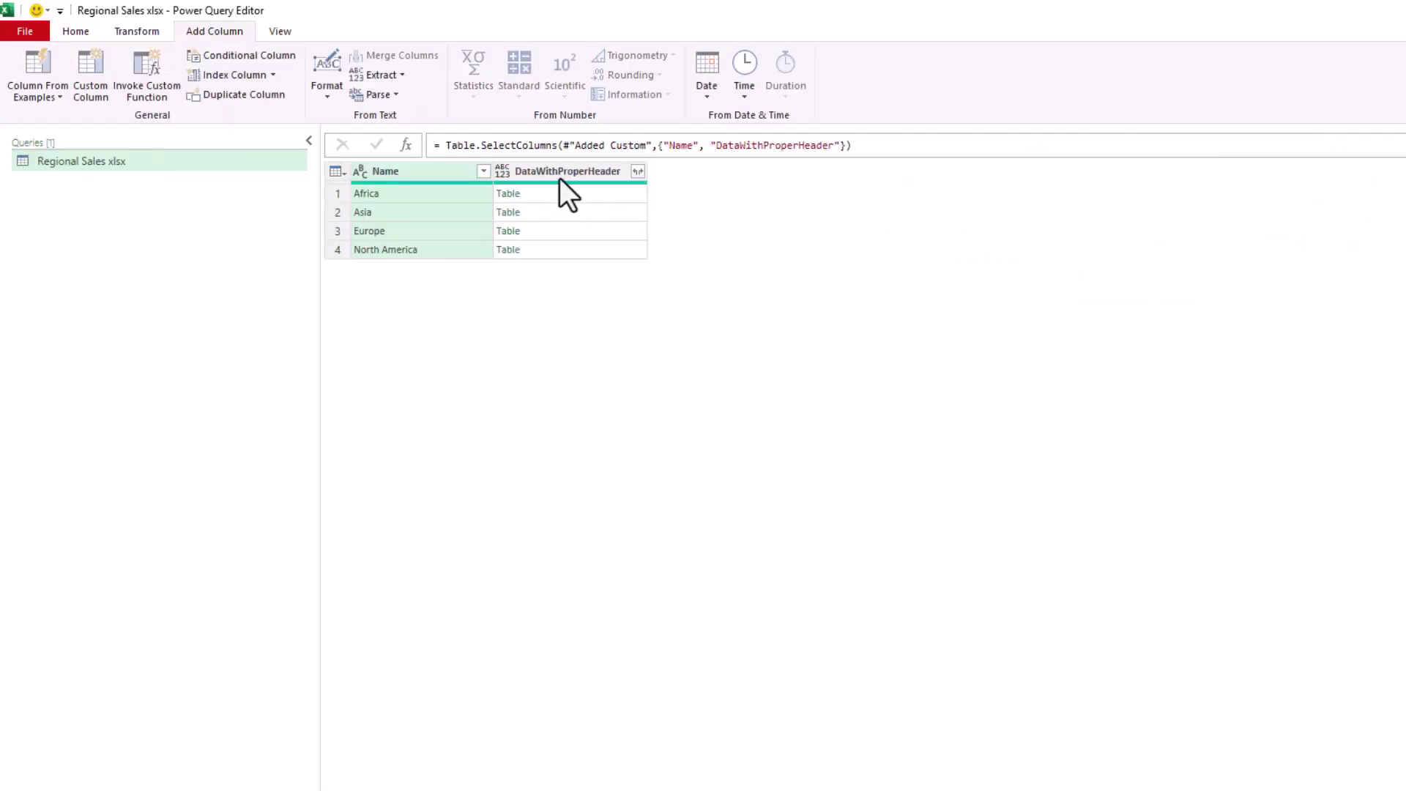
Step: Expand the DataWithProperHeader column into Name, Country and Amount in USD without using the original column name as prefix
click(600, 177)
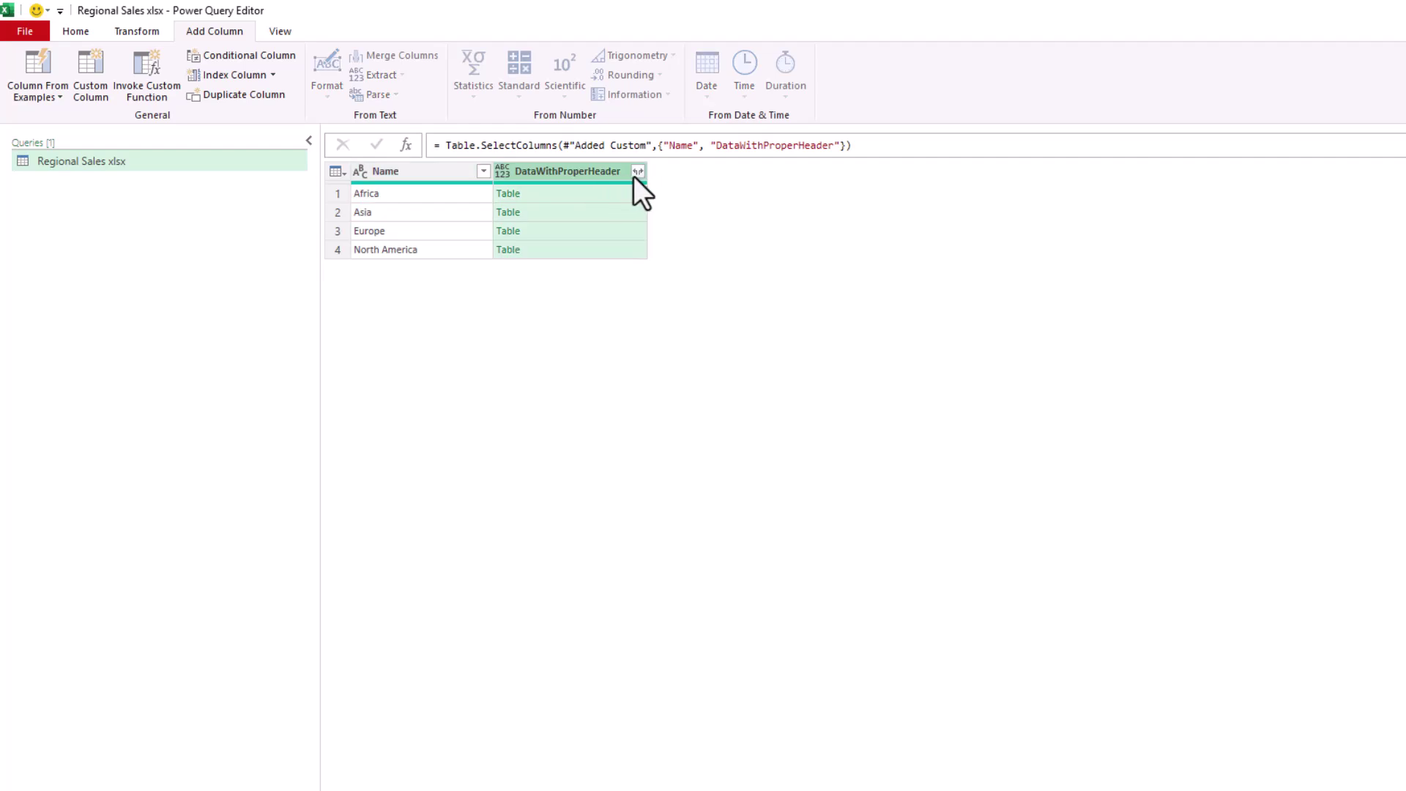
click(637, 172)
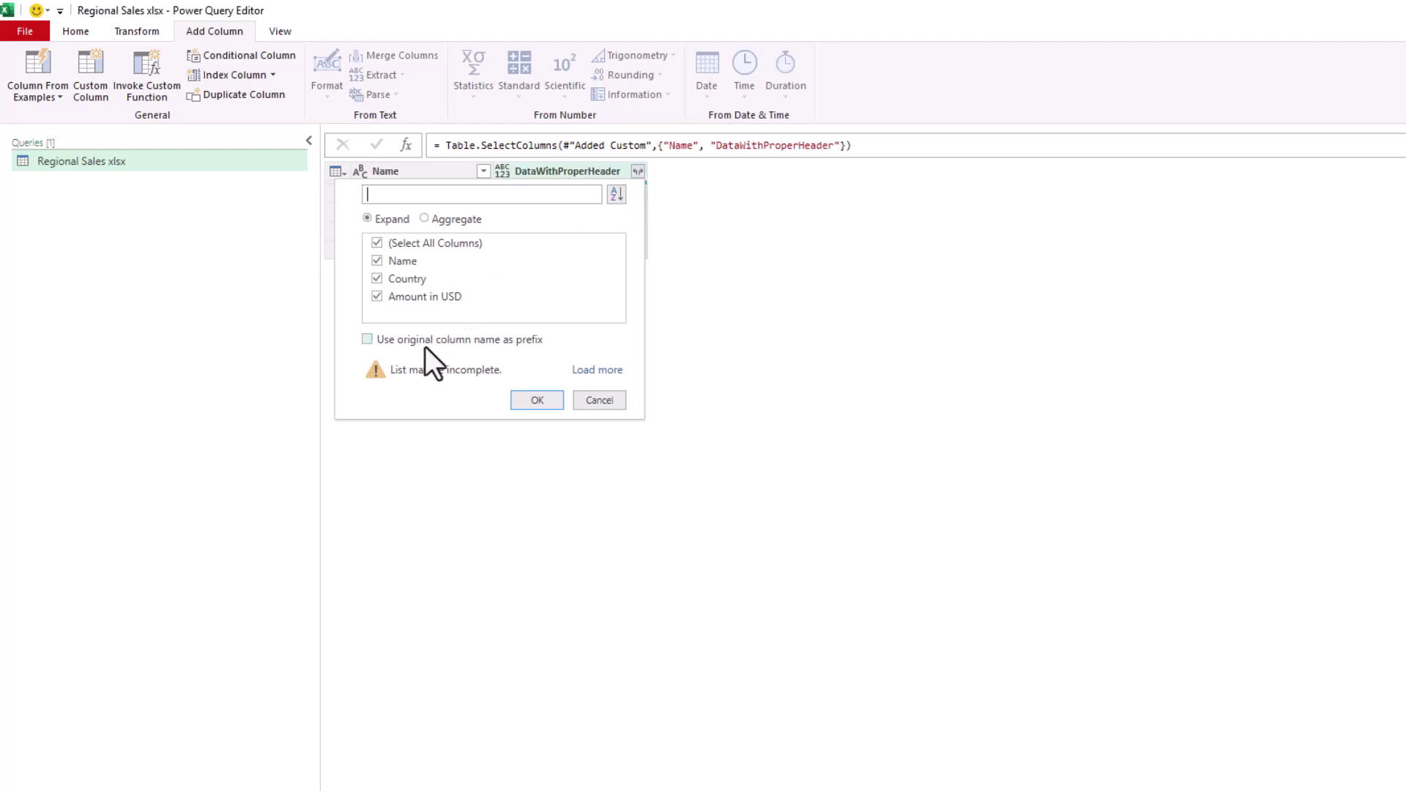
click(539, 400)
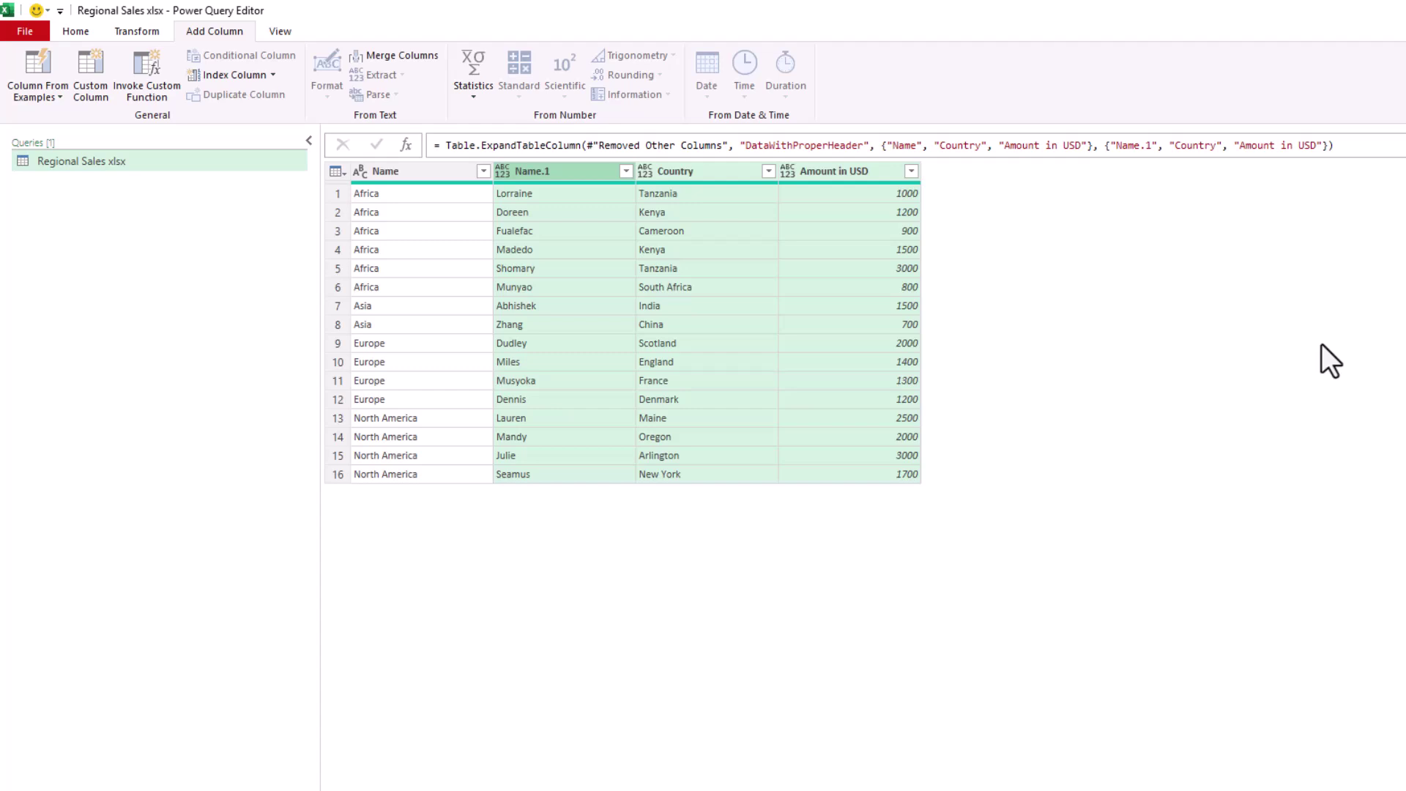
Step: Rename the Name.1 column to Sales Person
key(Left)
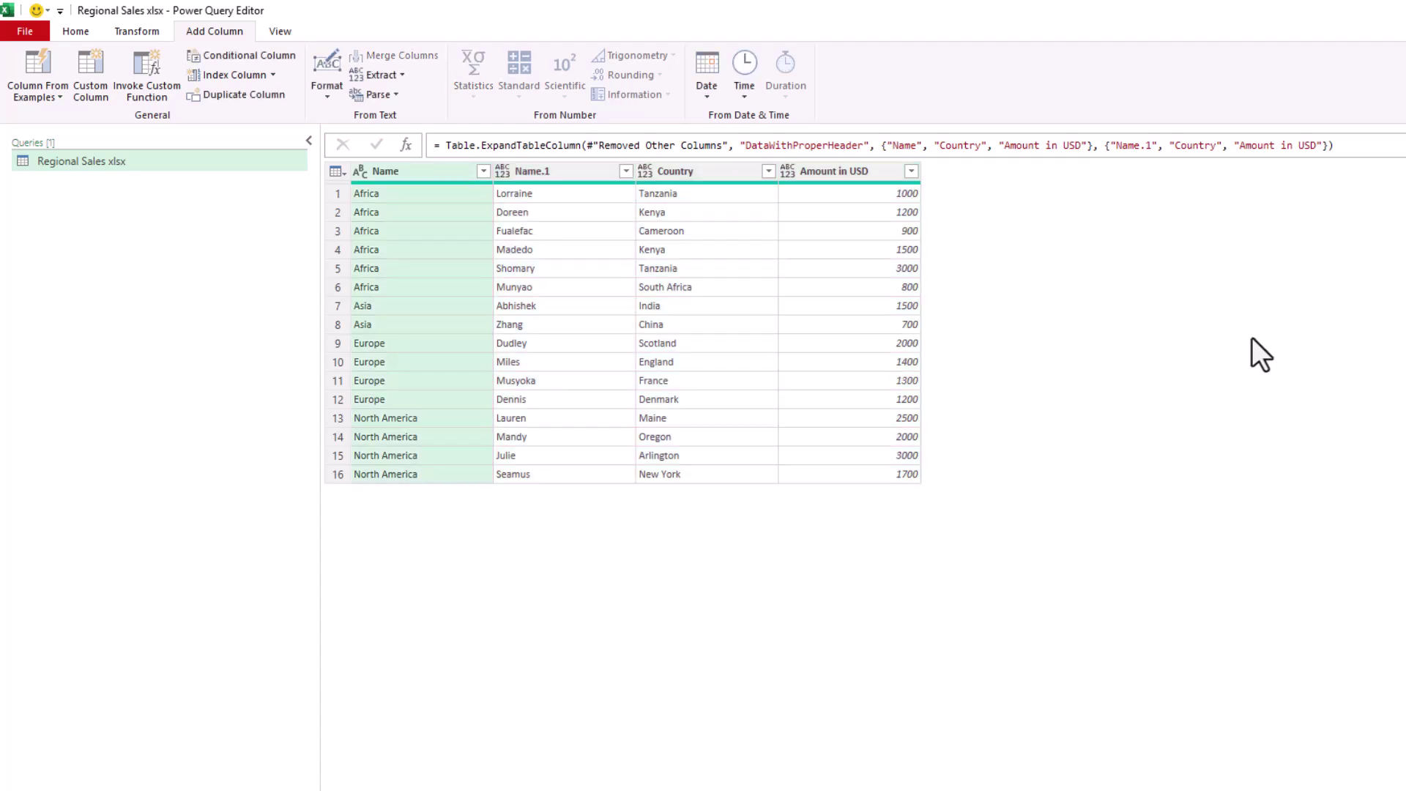
double_click(567, 174)
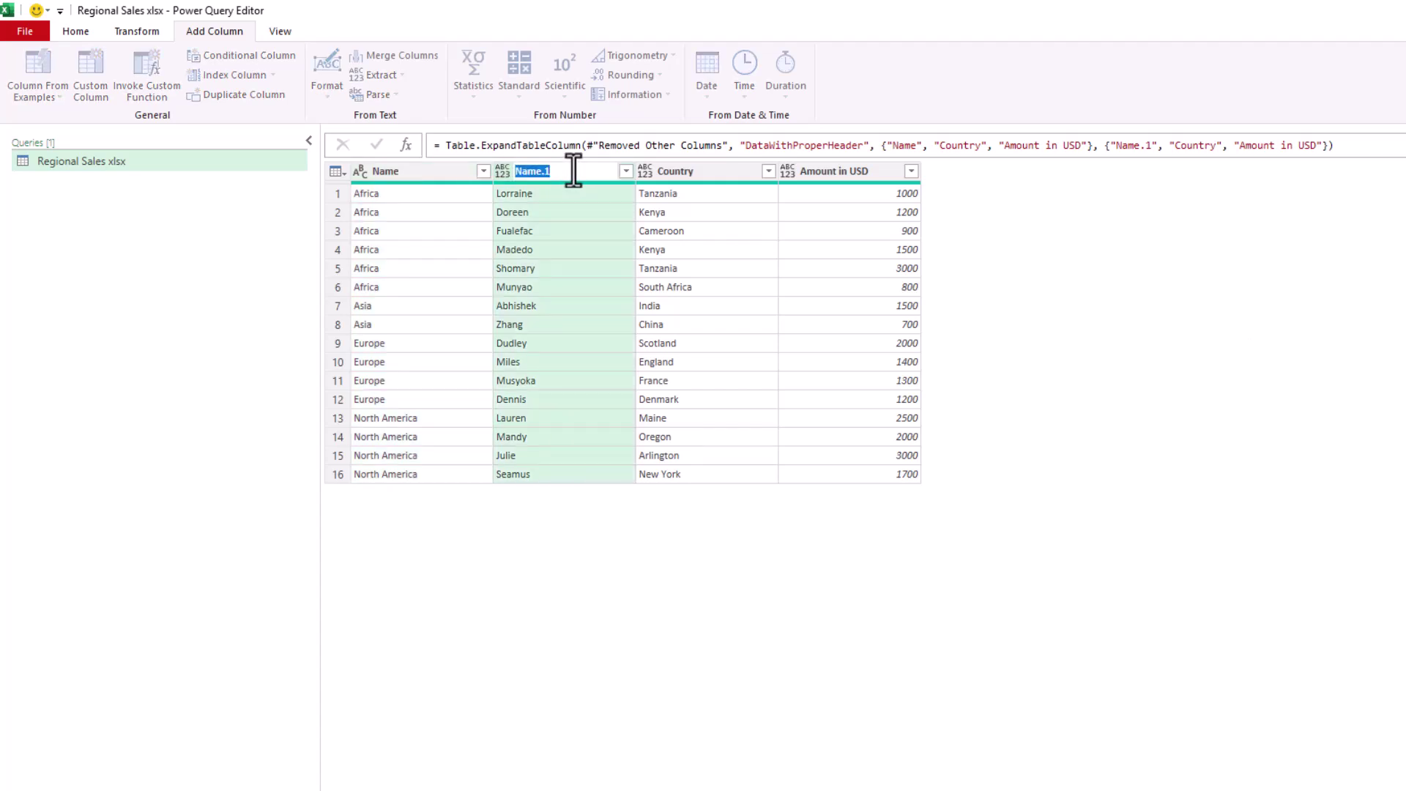
text(Sales Person)
key(Return)
Step: Select all four columns from Name to Amount in USD and detect their data types automatically
click(818, 169)
ctrl+click(429, 175)
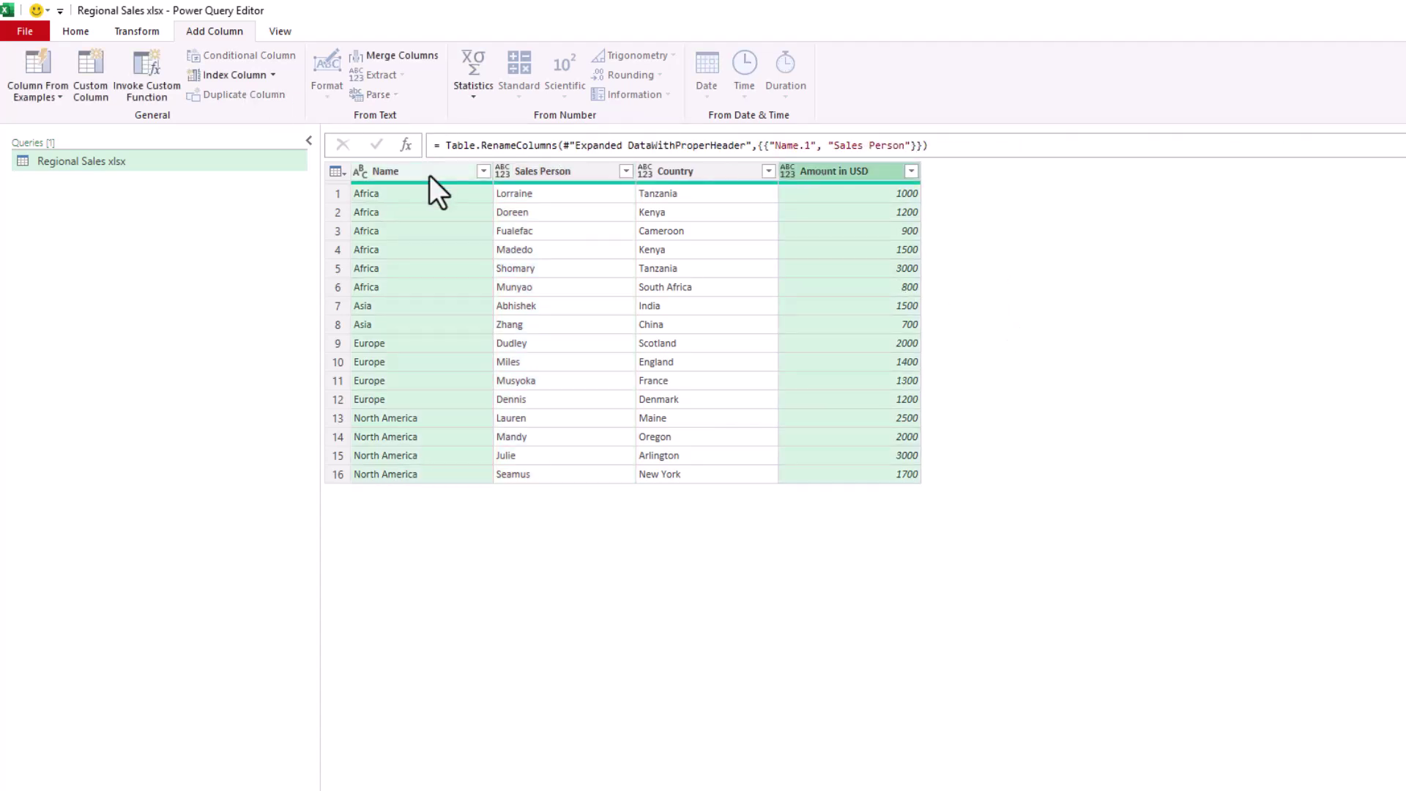
ctrl+click(815, 208)
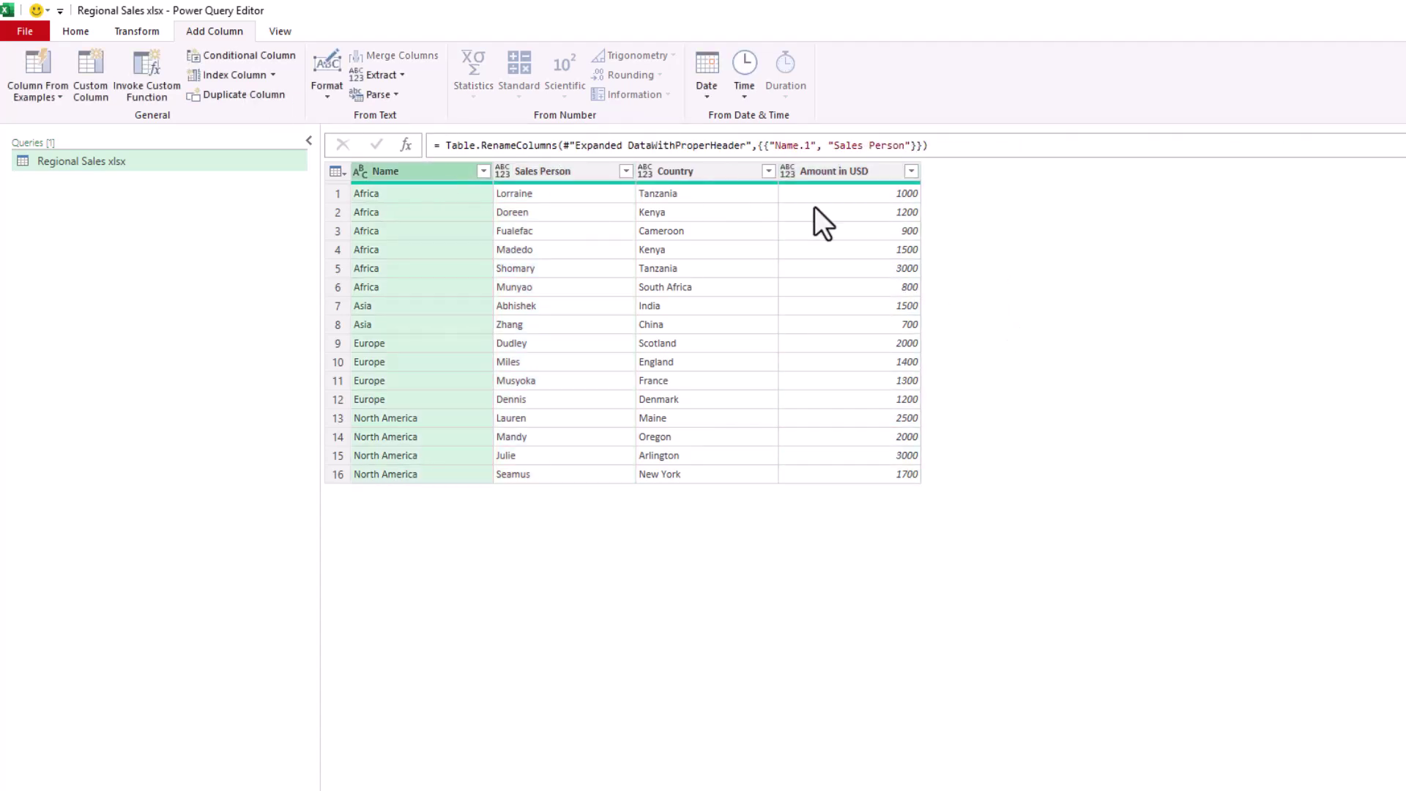
shift+click(874, 170)
click(137, 31)
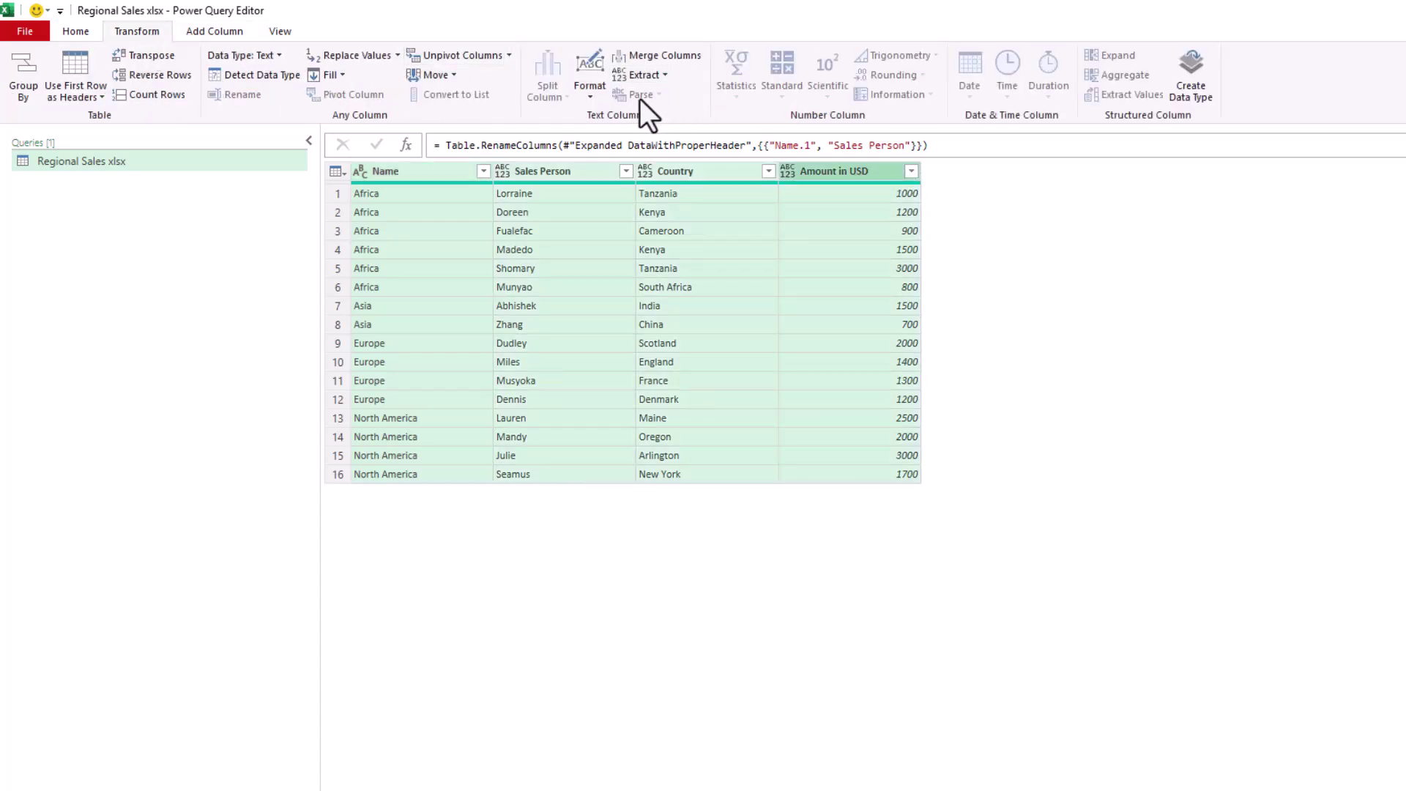
click(271, 77)
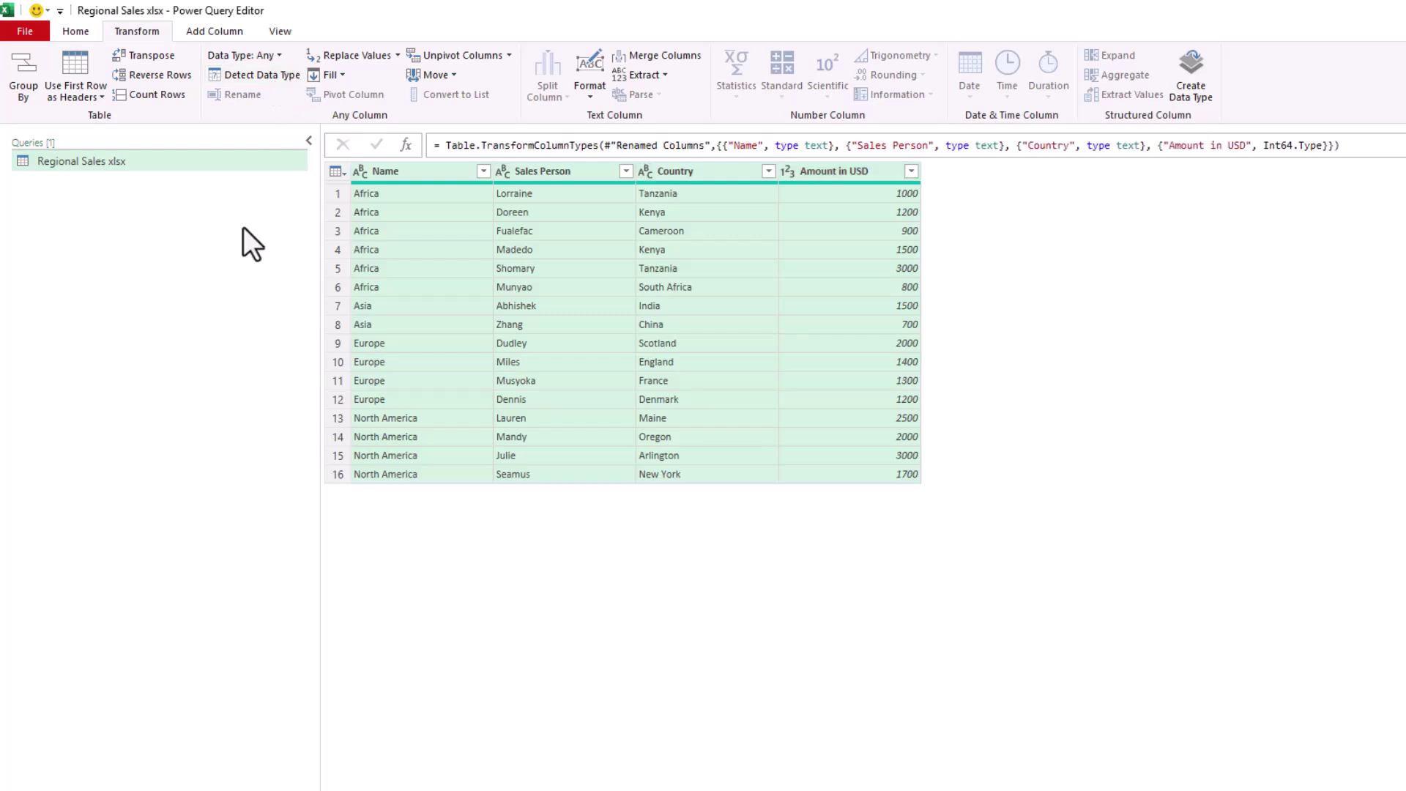
Step: Close the query editor and load the combined query as a table on a new worksheet
click(75, 32)
click(26, 94)
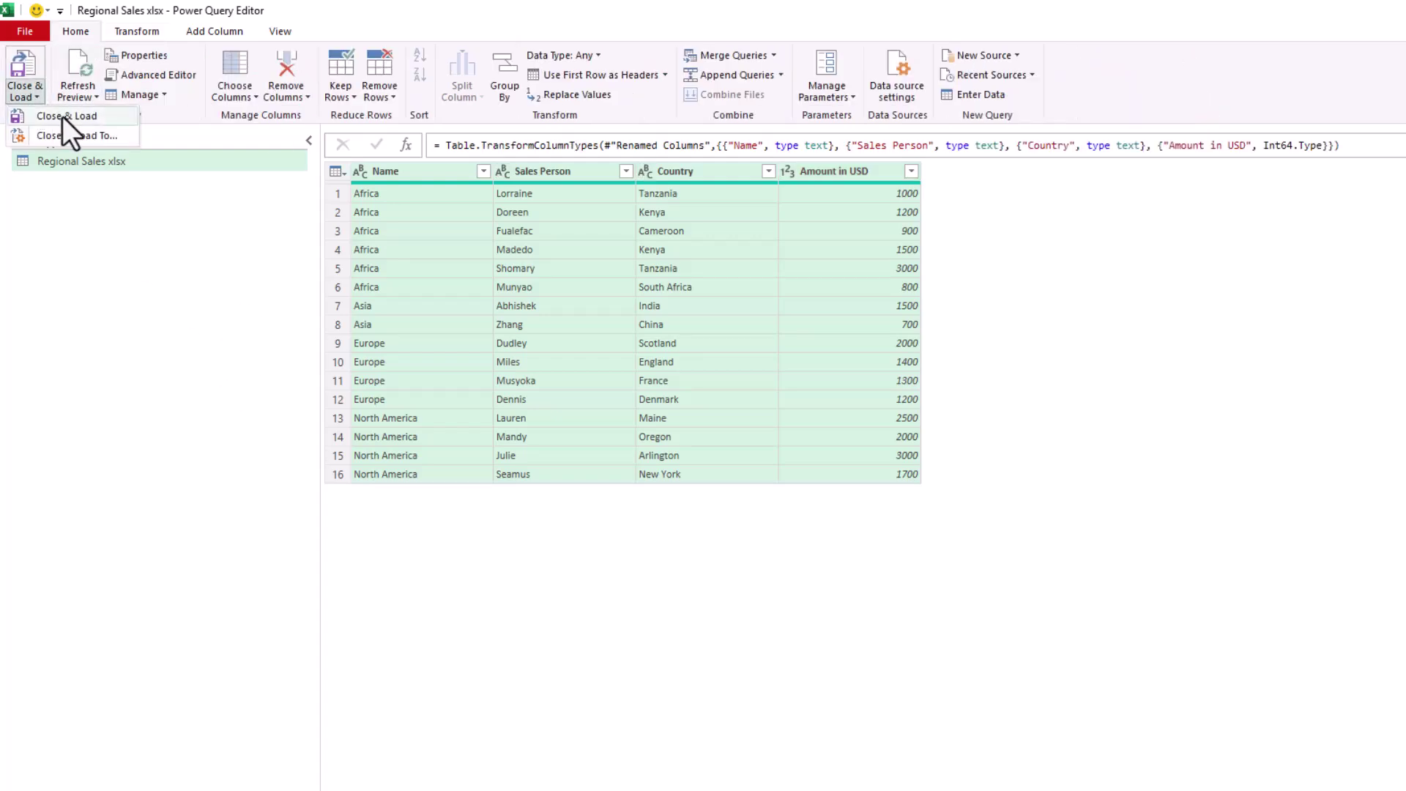
click(68, 135)
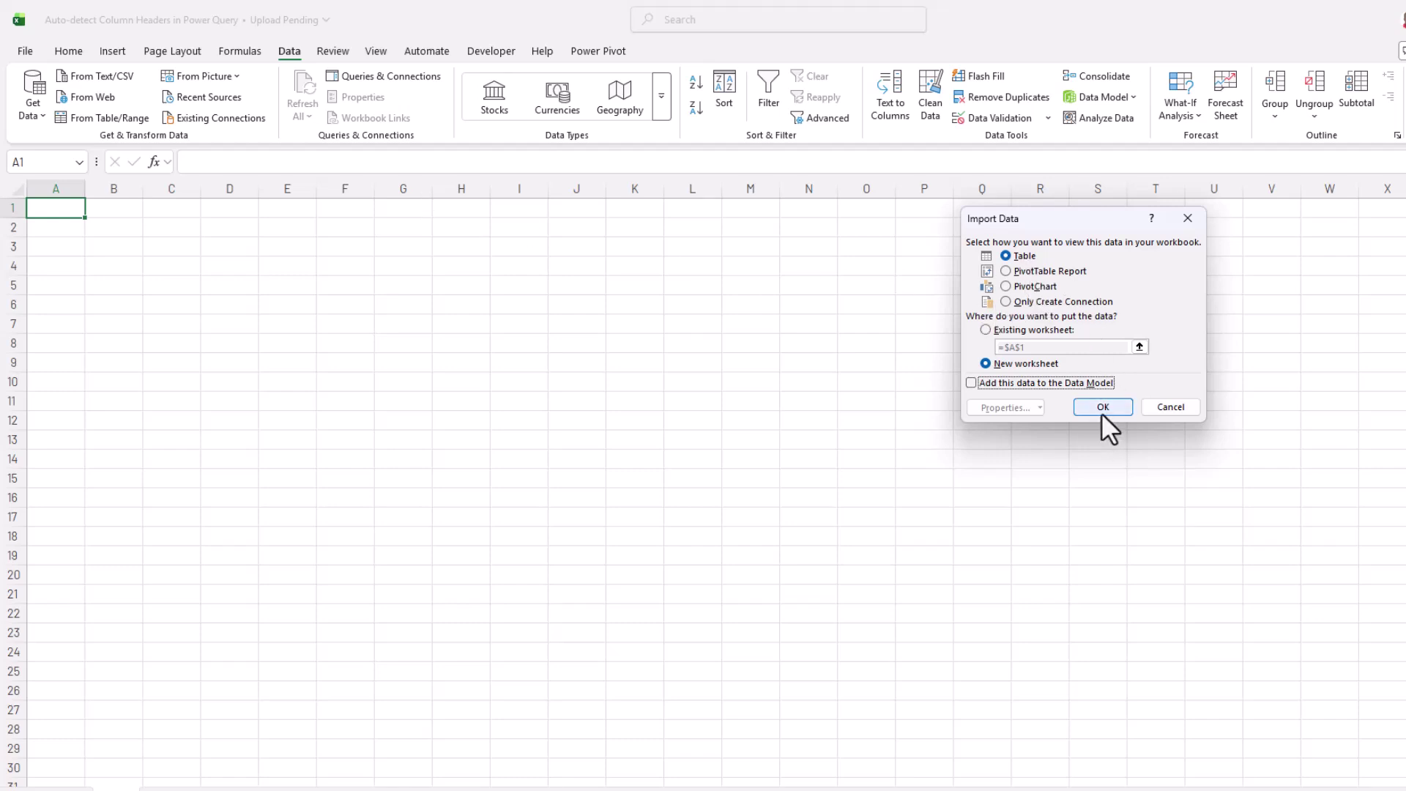
click(1101, 415)
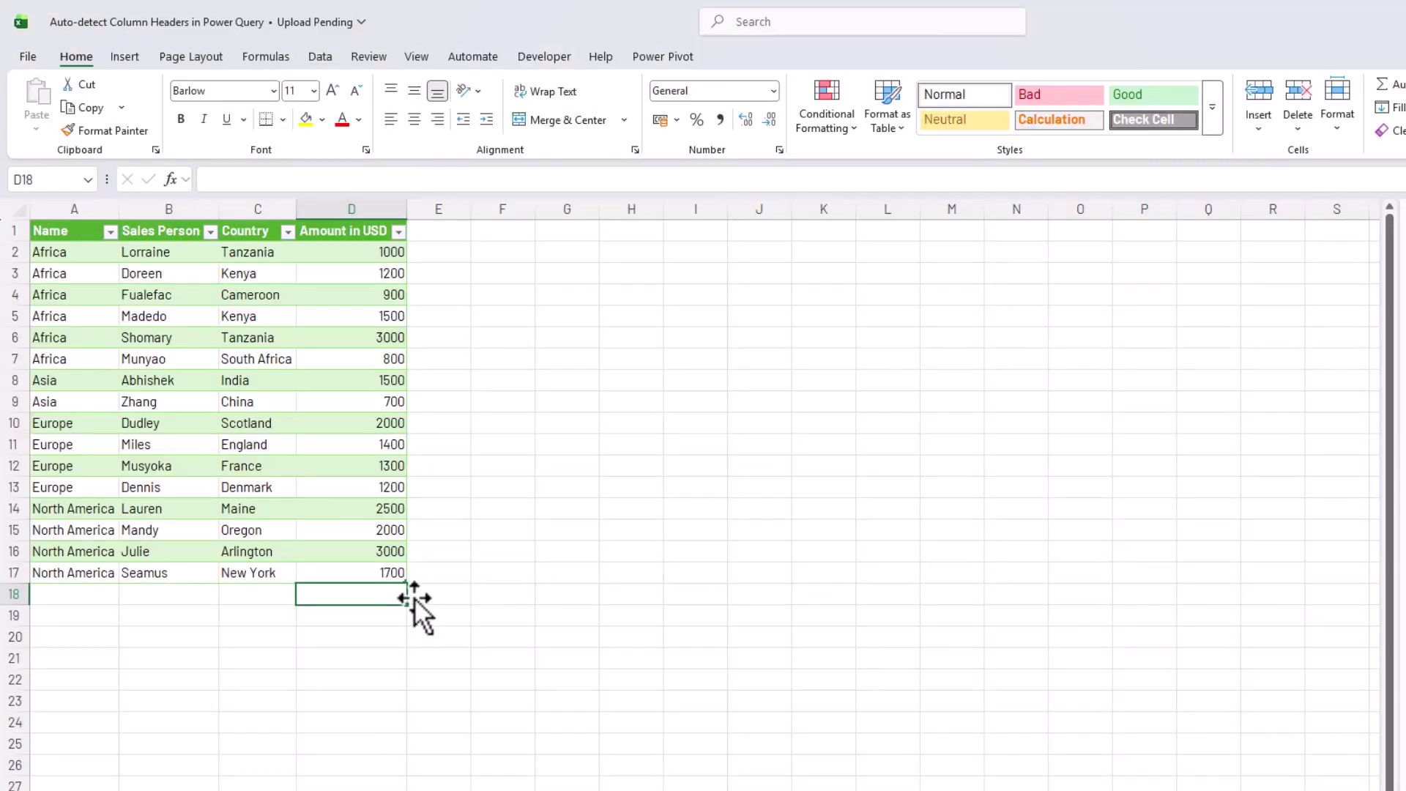